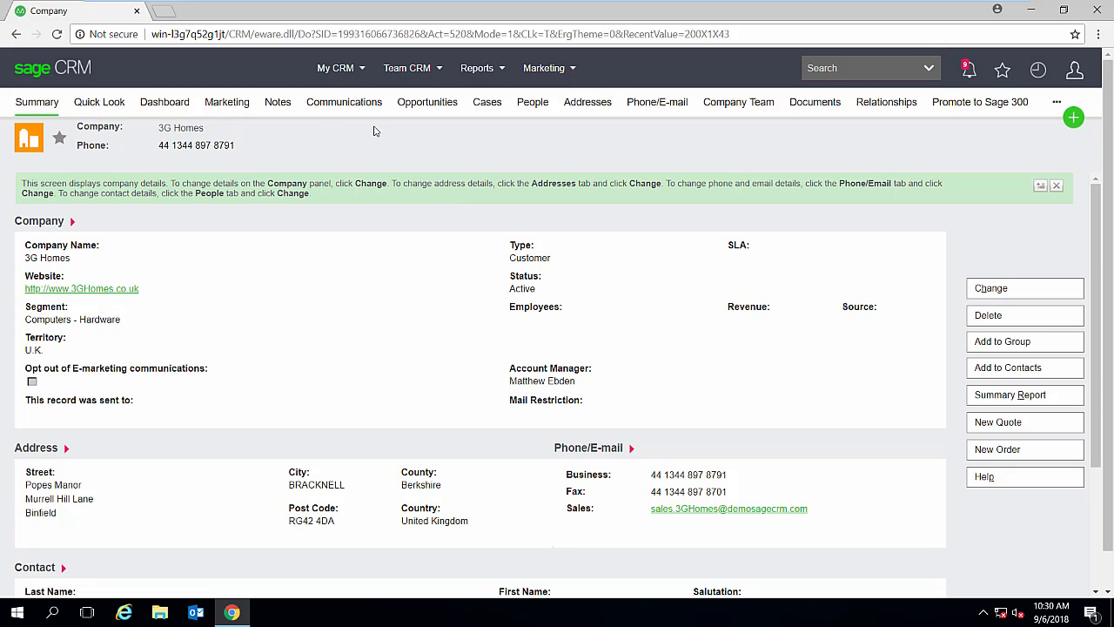
- Start a new opportunity for 3G Homes with the description "Test oppo 1" and the details "Testing quote"
{"action": "left_click", "coordinate": [427, 114]}
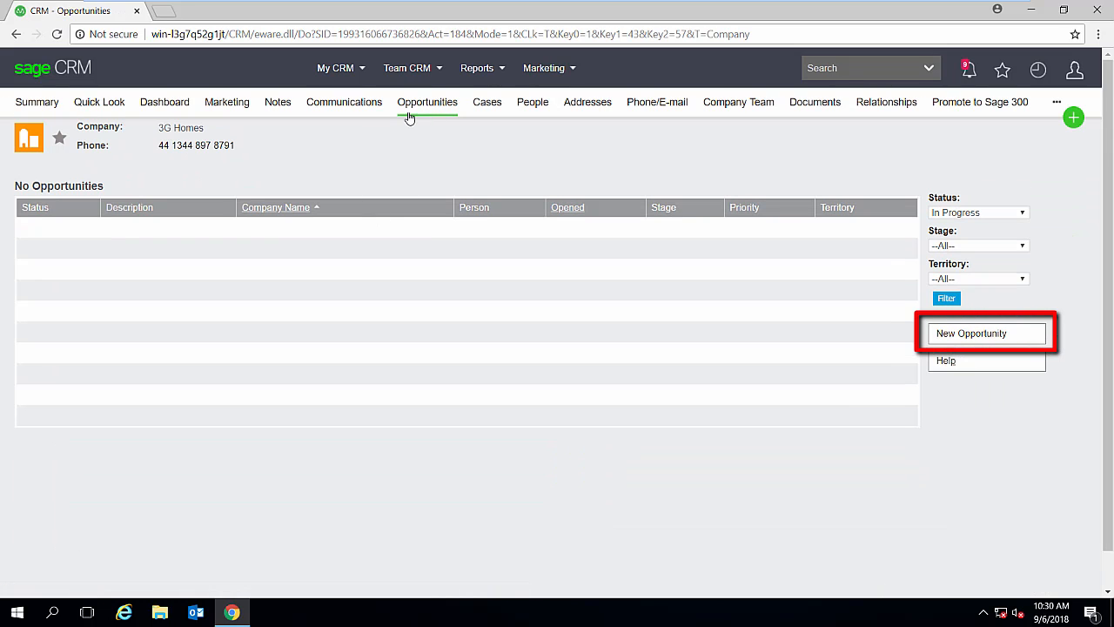
{"action": "left_click", "coordinate": [946, 338]}
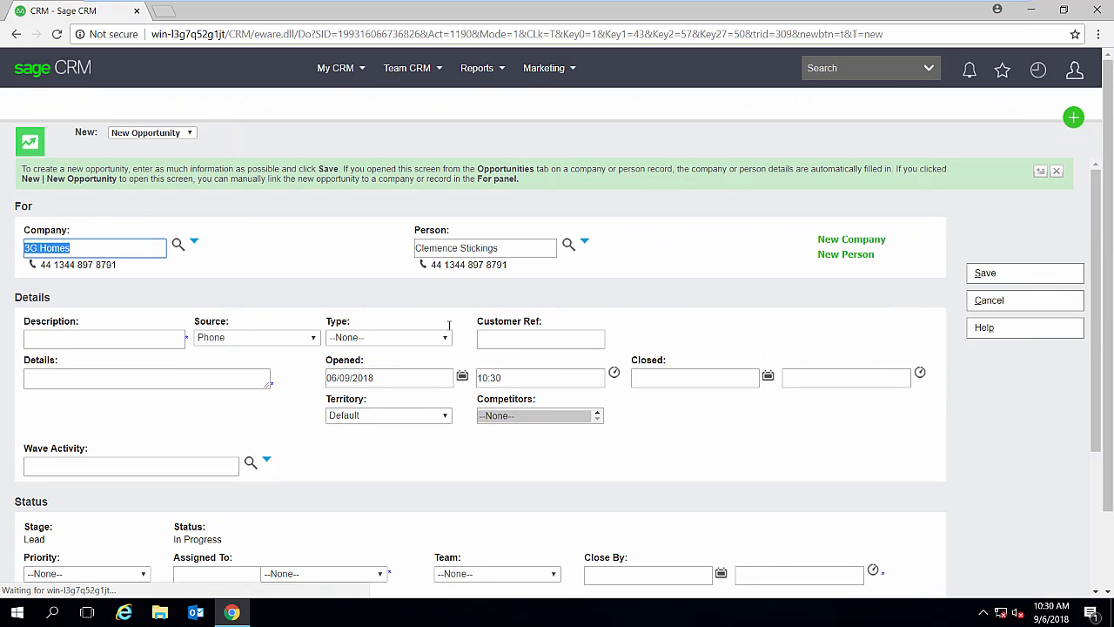
{"action": "left_click", "coordinate": [104, 340]}
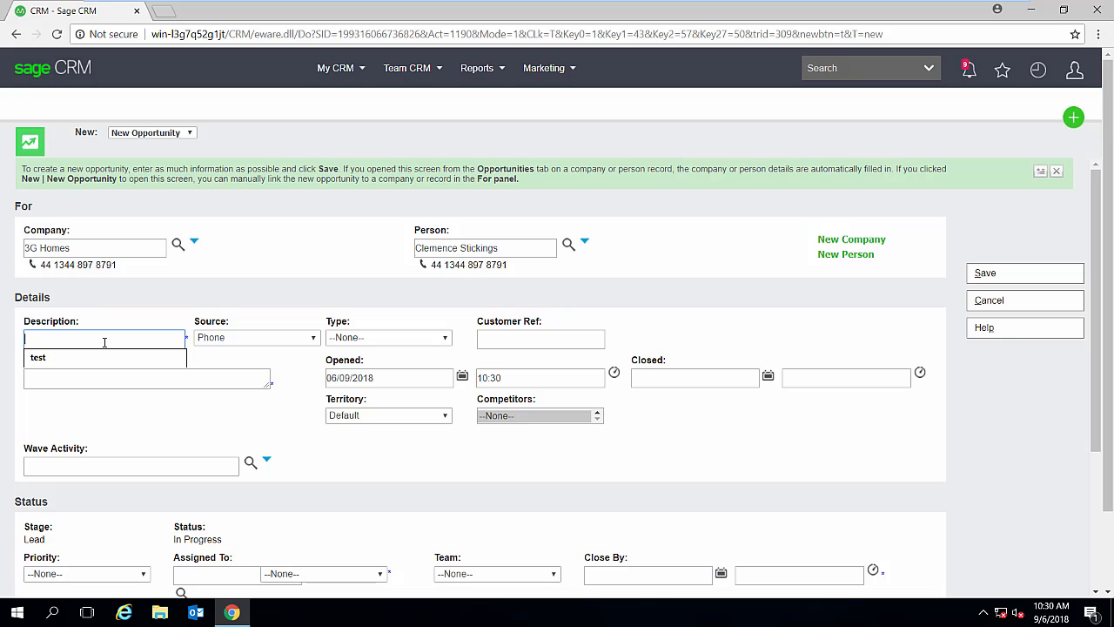
{"action": "type", "text": "Test oppo 1"}
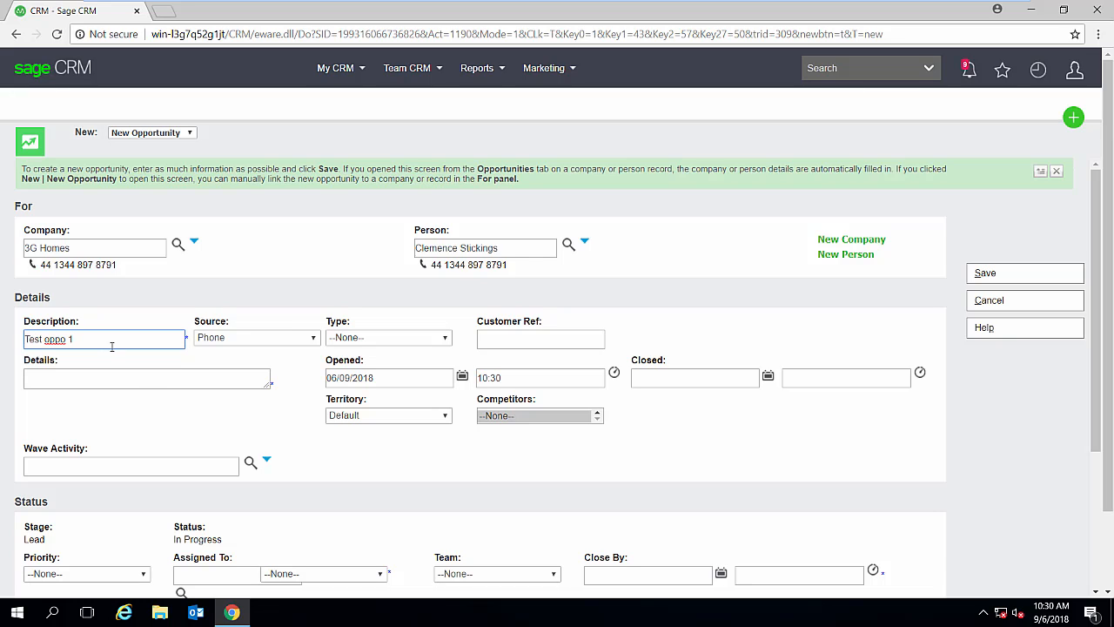
{"action": "left_click", "coordinate": [135, 375]}
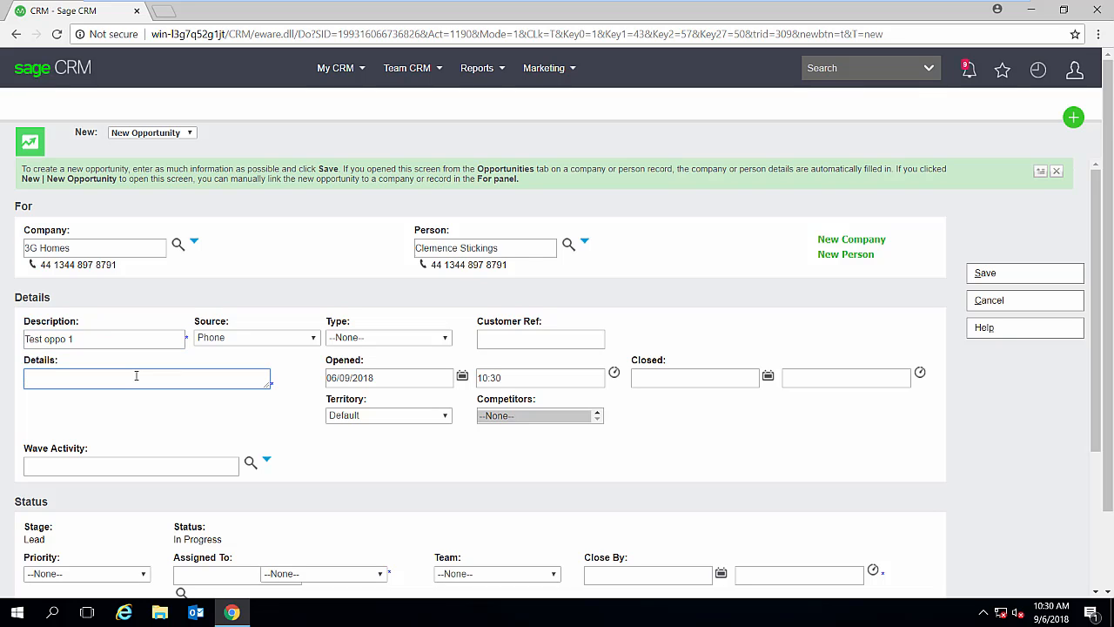
{"action": "type", "text": "Testing quote"}
- Assign the opportunity to System Administrator, set its close-by date to 19/10/2018, and save it
{"action": "scroll", "coordinate": [132, 517], "scroll_direction": "down", "scroll_amount": 3}
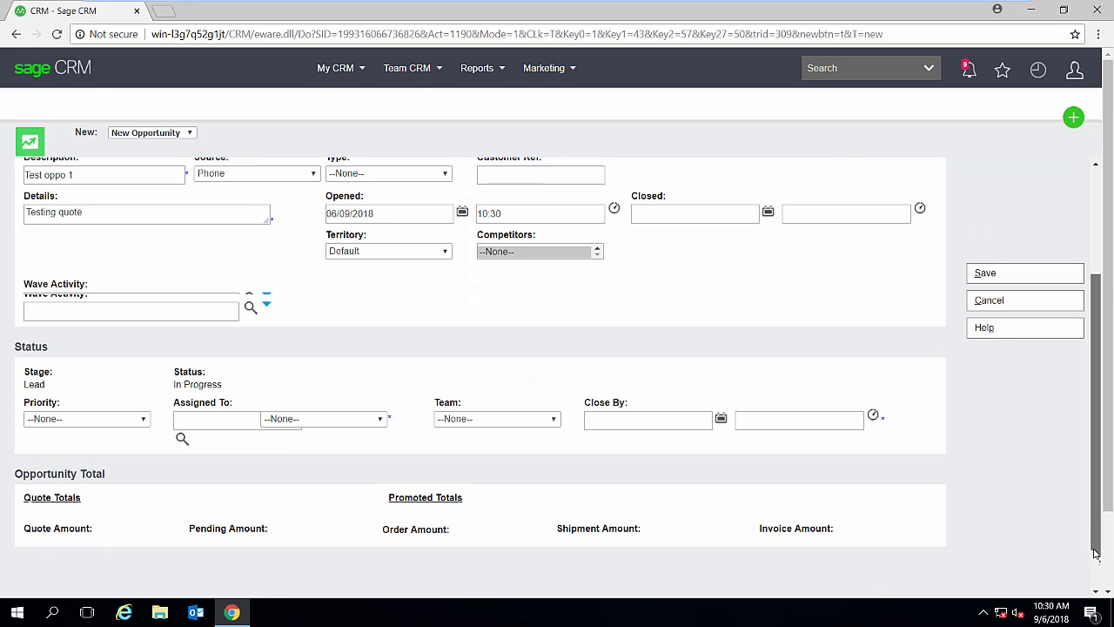
{"action": "left_click", "coordinate": [224, 371]}
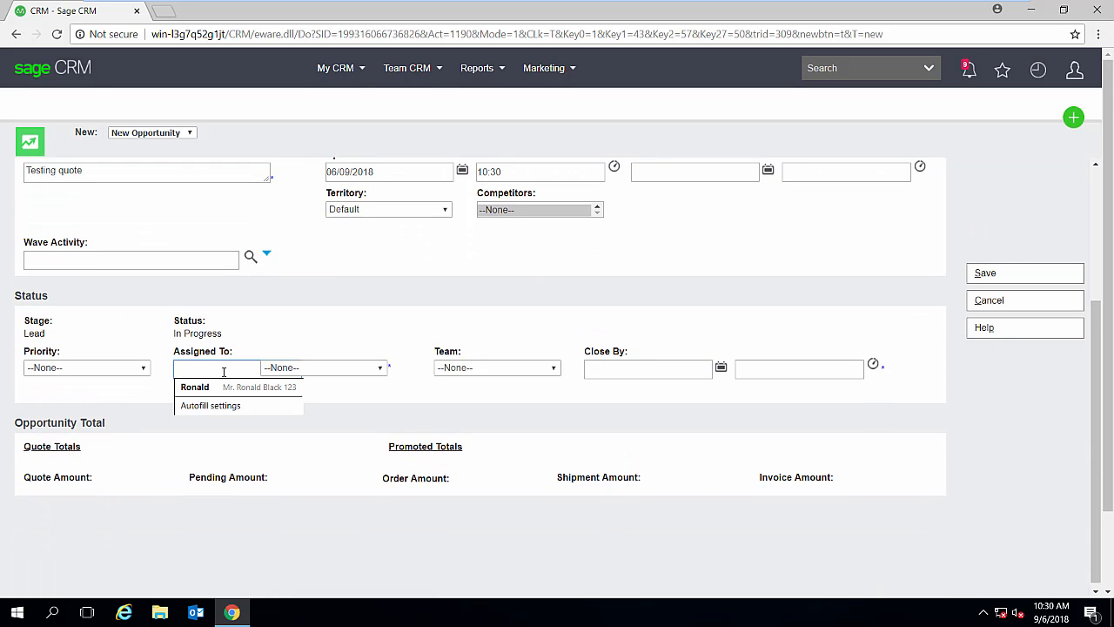
{"action": "type", "text": "admin"}
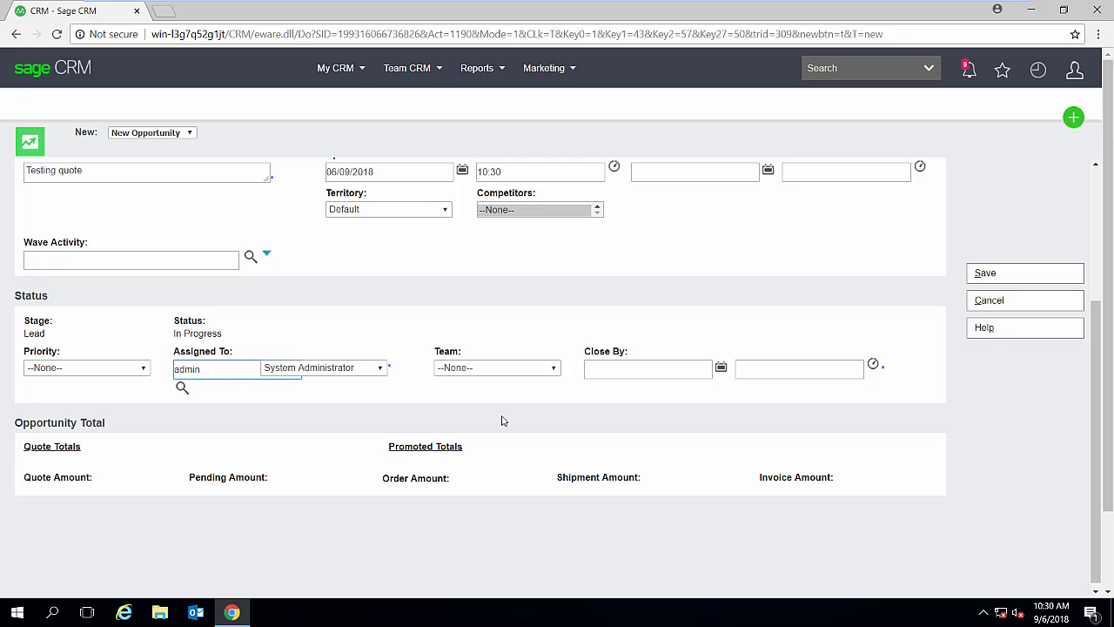
{"action": "left_click", "coordinate": [721, 368]}
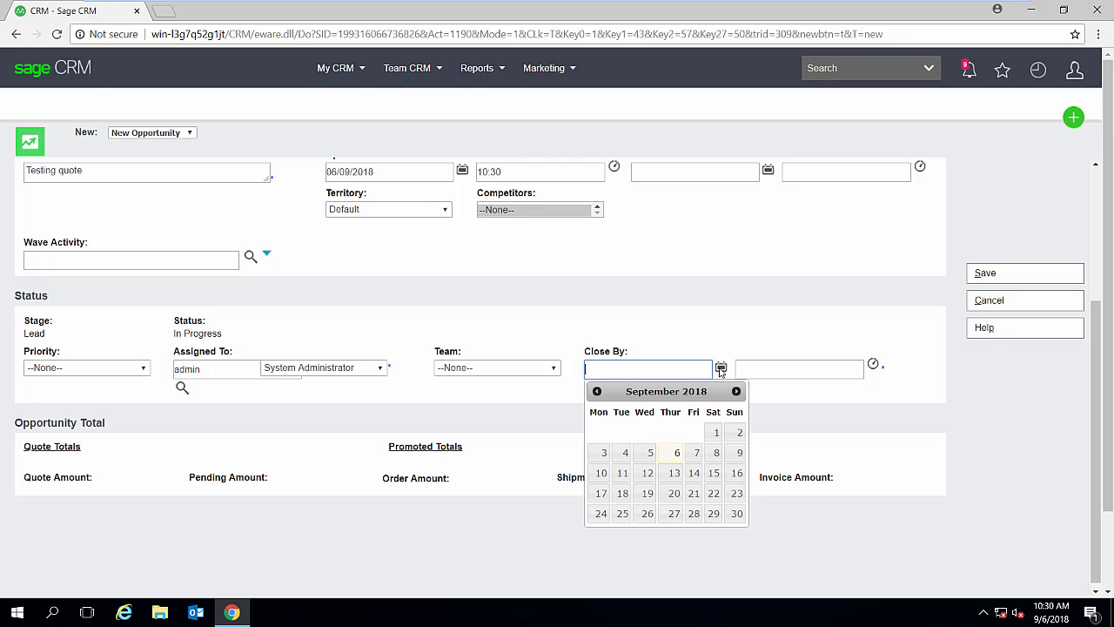
{"action": "left_click", "coordinate": [736, 391]}
{"action": "left_click", "coordinate": [694, 472]}
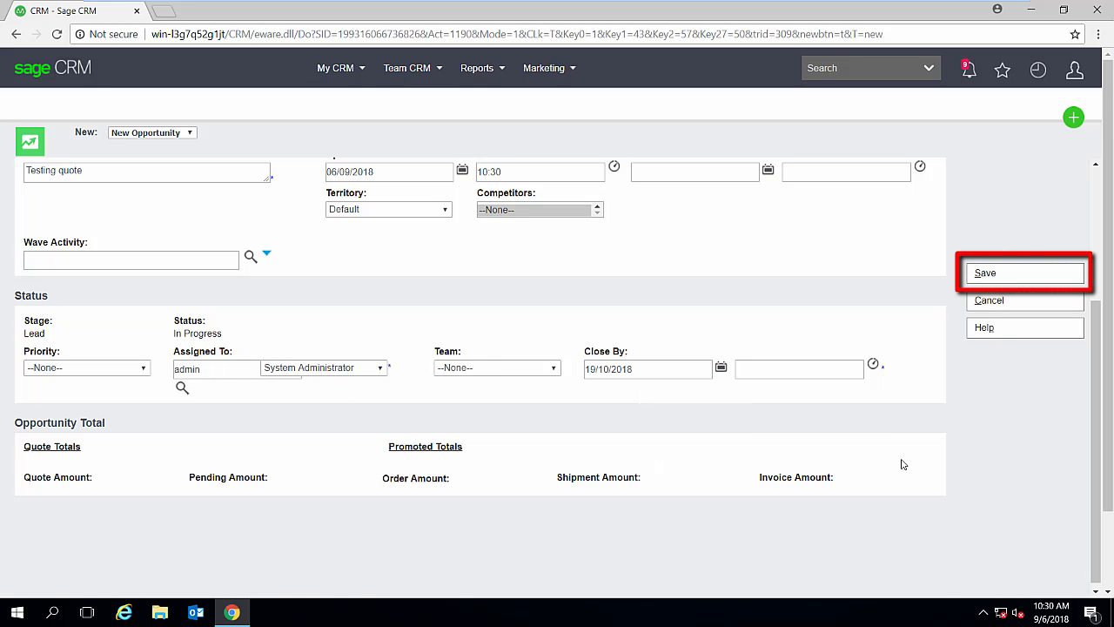
{"action": "scroll", "coordinate": [902, 463], "scroll_direction": "up", "scroll_amount": 3}
{"action": "left_click", "coordinate": [990, 274]}
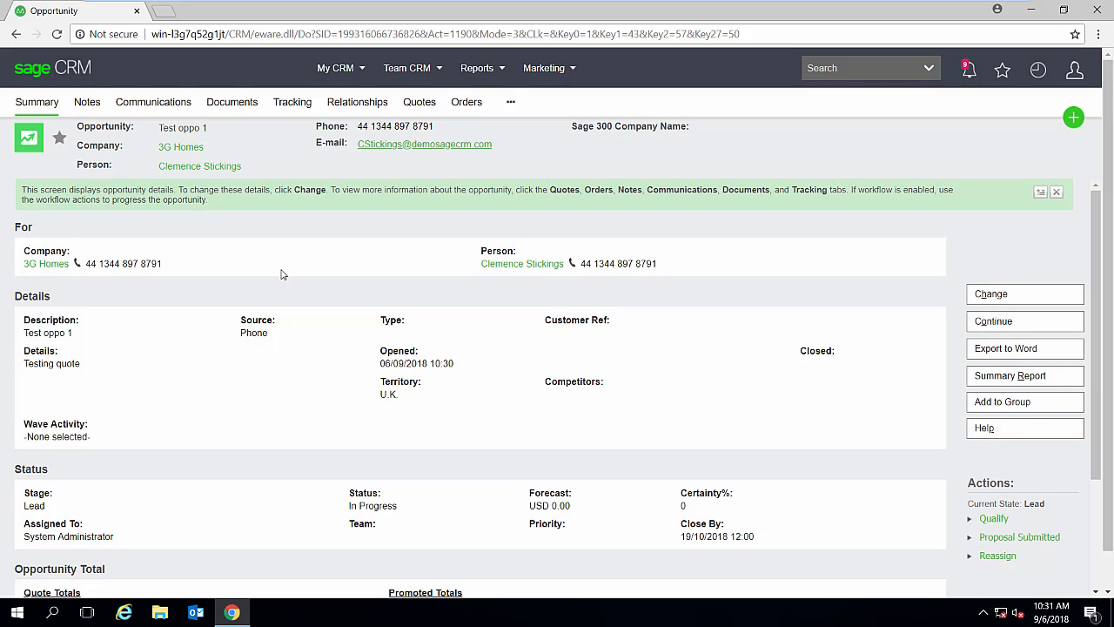
- Start a new quote from the saved opportunity's quotes
{"action": "left_click", "coordinate": [426, 116]}
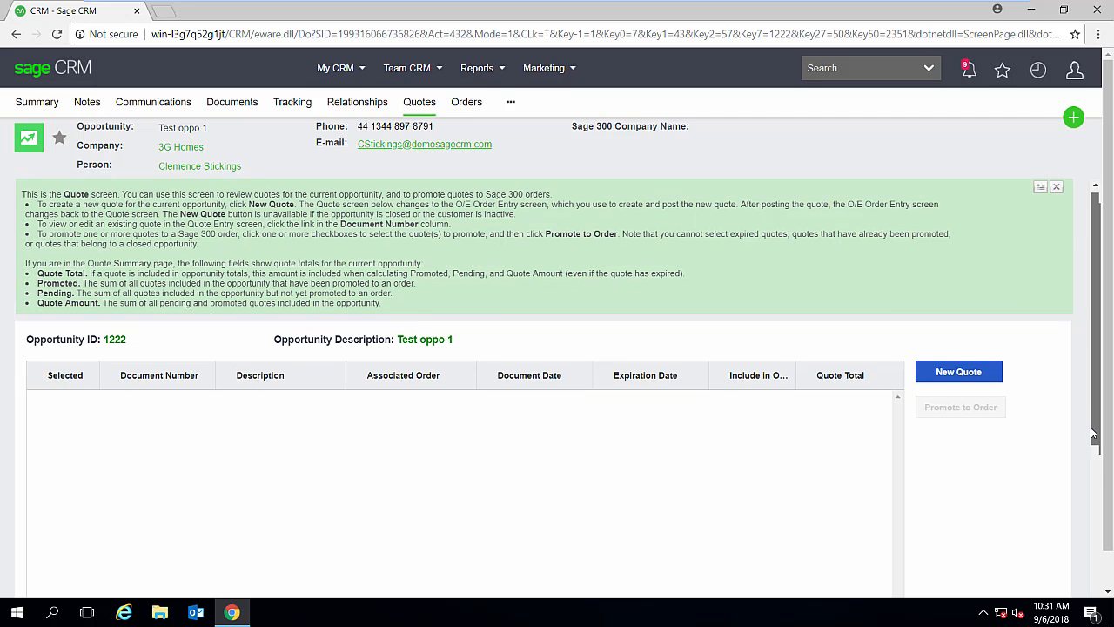
{"action": "left_click_drag", "start_coordinate": [1091, 426], "coordinate": [1086, 476]}
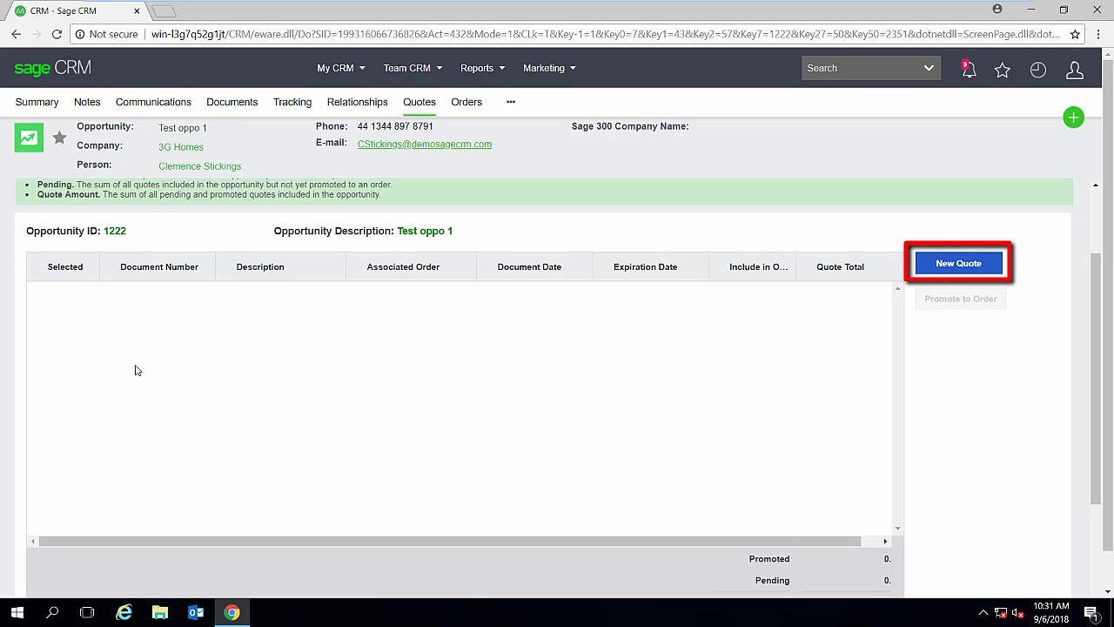
{"action": "left_click", "coordinate": [961, 265]}
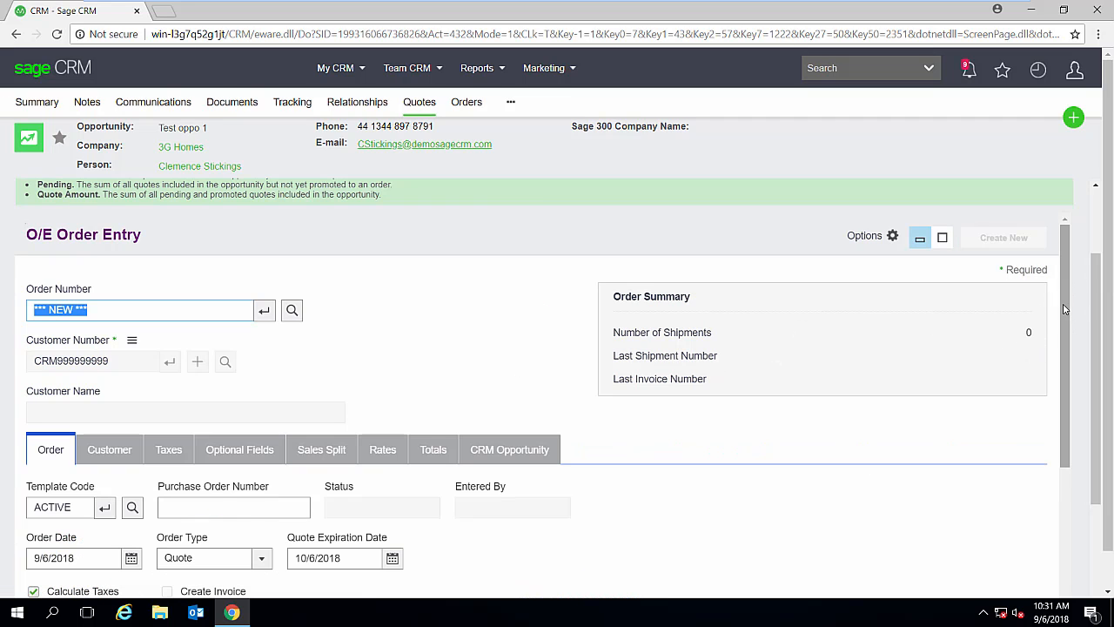
- Add a detail line to the quote and choose item A1-320/0, the 50W/12V Halogen Bulb
{"action": "left_click_drag", "start_coordinate": [1066, 311], "coordinate": [1061, 404]}
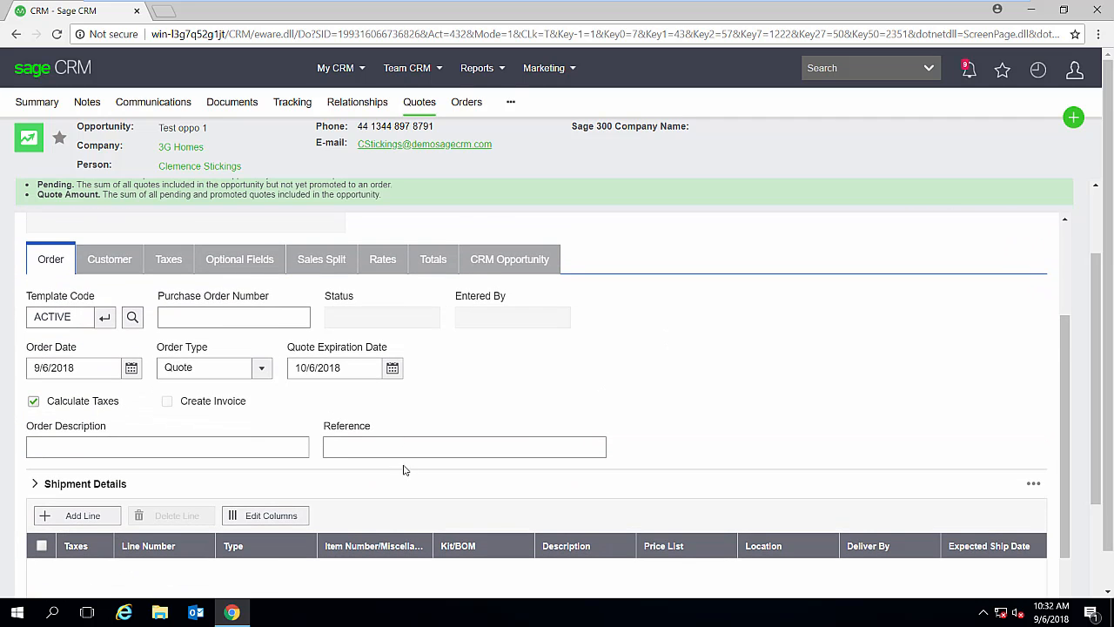
{"action": "scroll", "coordinate": [402, 467], "scroll_direction": "down", "scroll_amount": 2}
{"action": "scroll", "coordinate": [385, 462], "scroll_direction": "down", "scroll_amount": 1}
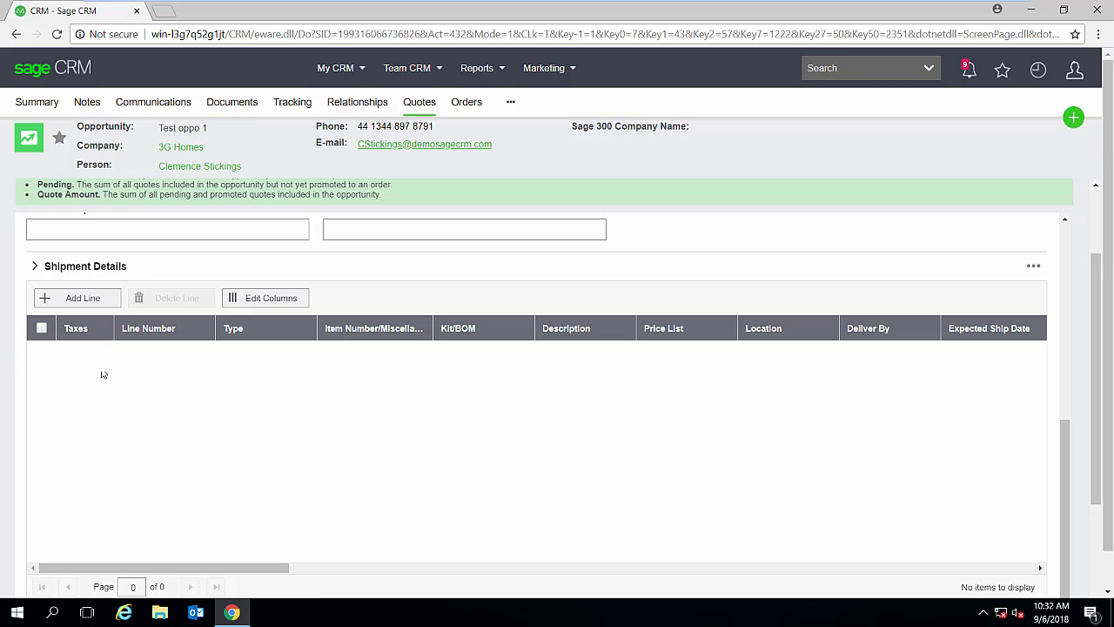
{"action": "left_click", "coordinate": [68, 304]}
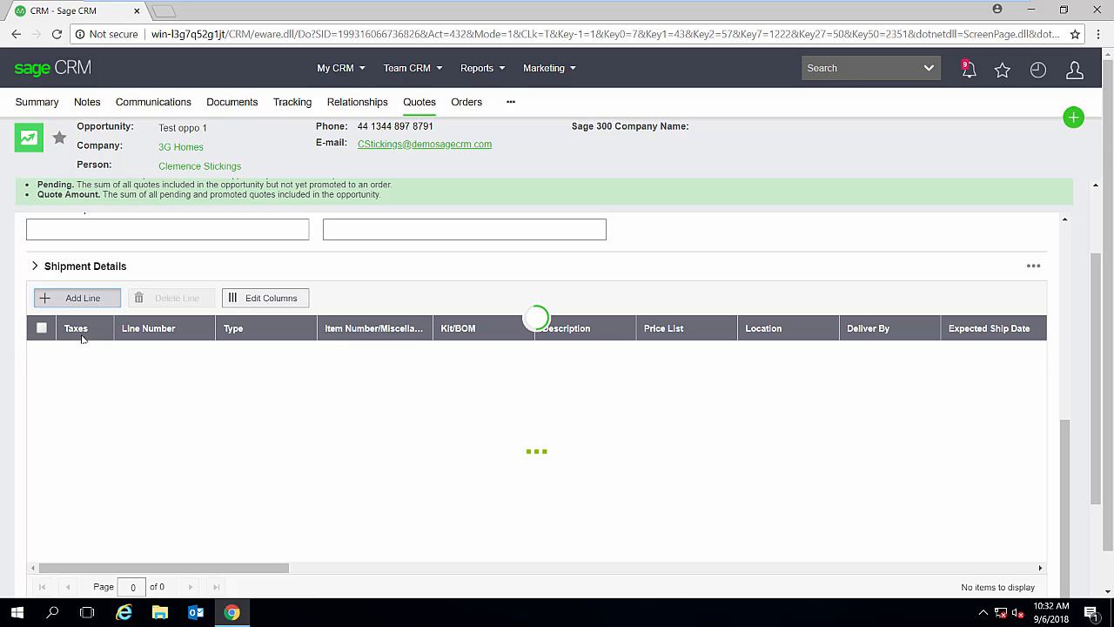
{"action": "left_click", "coordinate": [360, 357]}
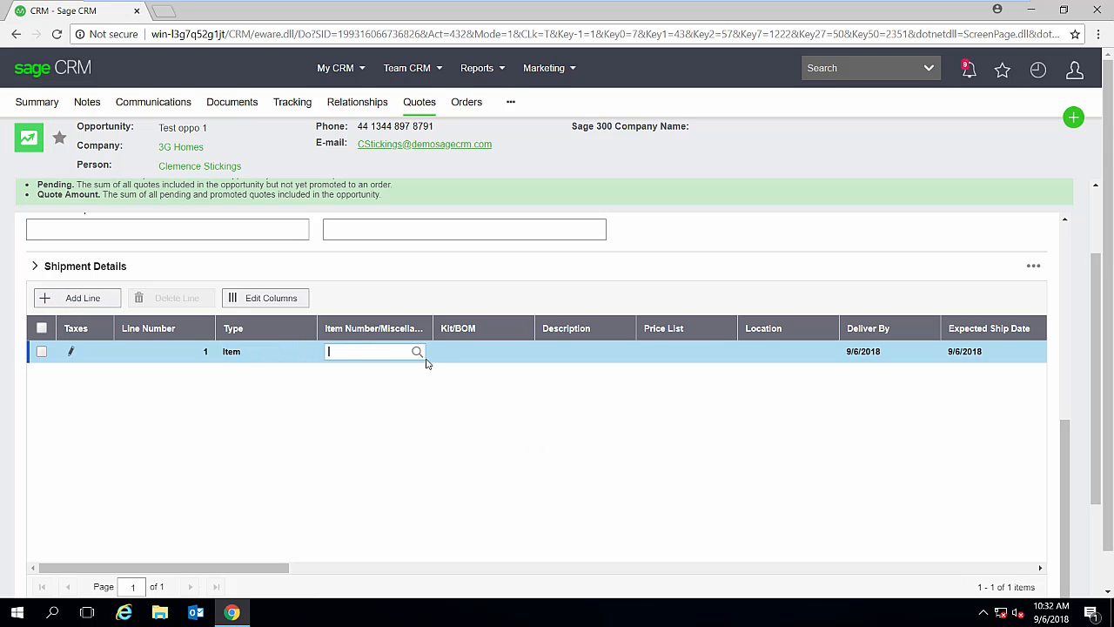
{"action": "left_click", "coordinate": [416, 352]}
{"action": "left_click", "coordinate": [281, 412]}
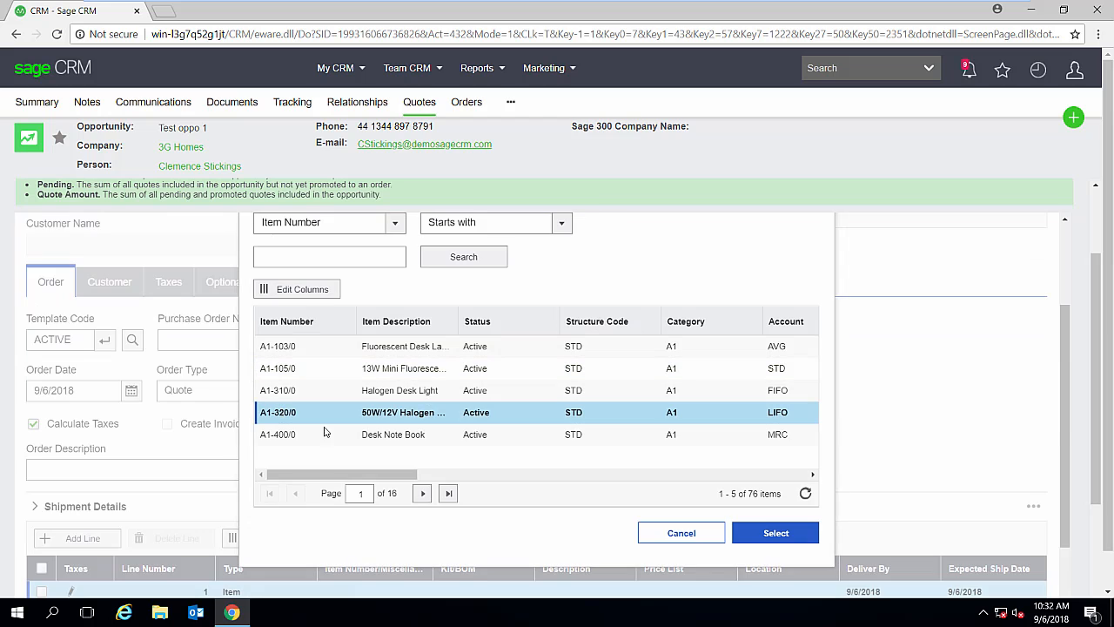
{"action": "left_click", "coordinate": [775, 533]}
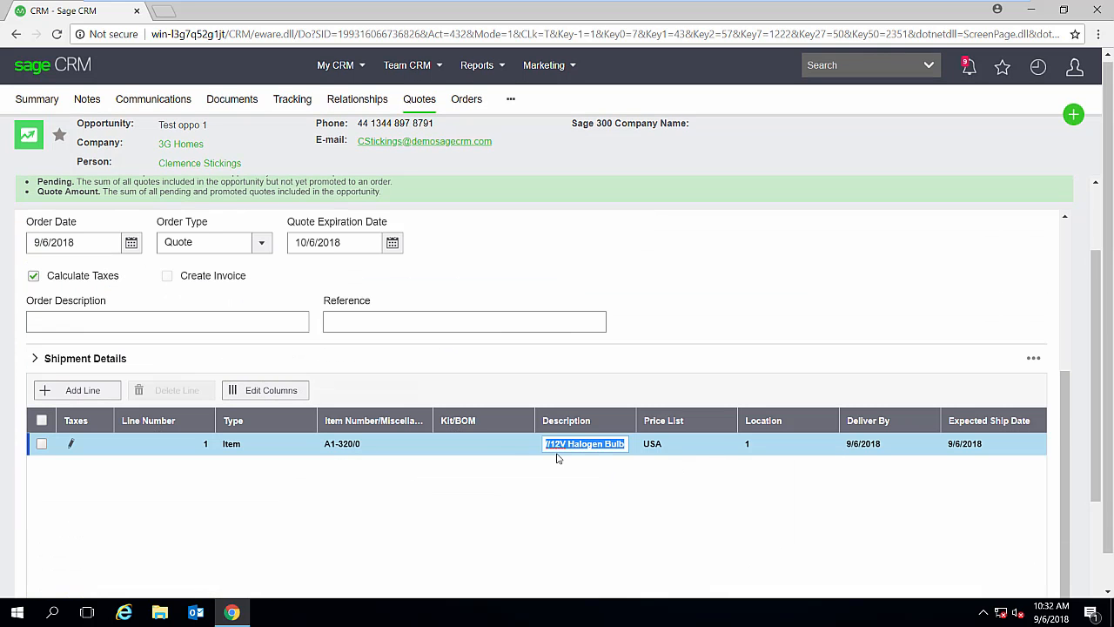
- Set the quantity ordered on the A1-320/0 line to 4
{"action": "scroll", "coordinate": [665, 503], "scroll_direction": "down", "scroll_amount": 2}
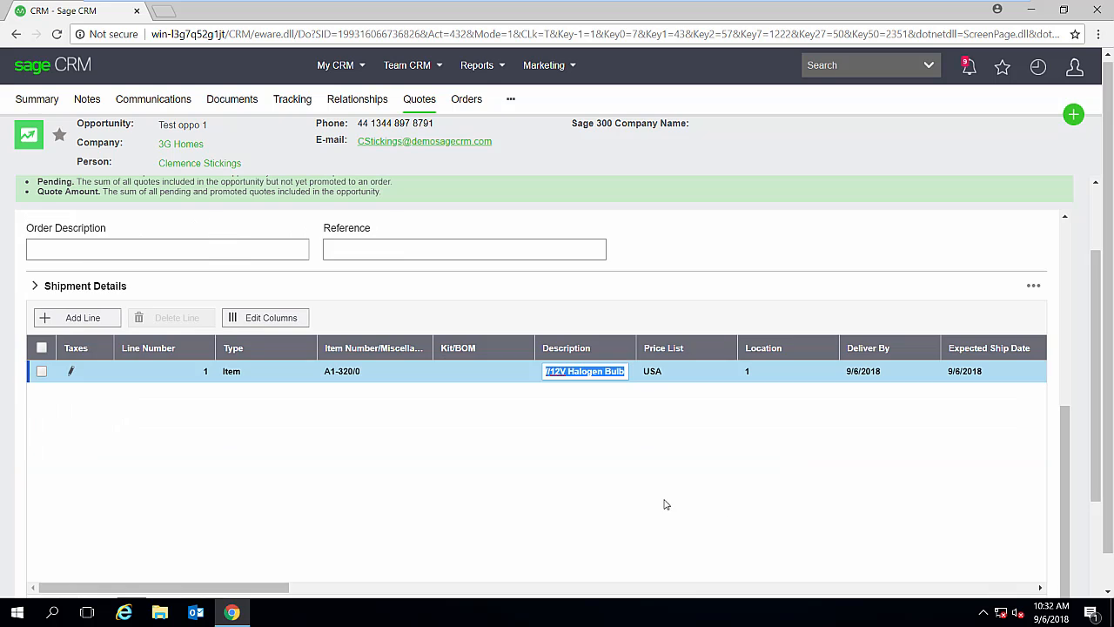
{"action": "scroll", "coordinate": [661, 493], "scroll_direction": "down", "scroll_amount": 2}
{"action": "left_click_drag", "start_coordinate": [219, 469], "coordinate": [285, 469]}
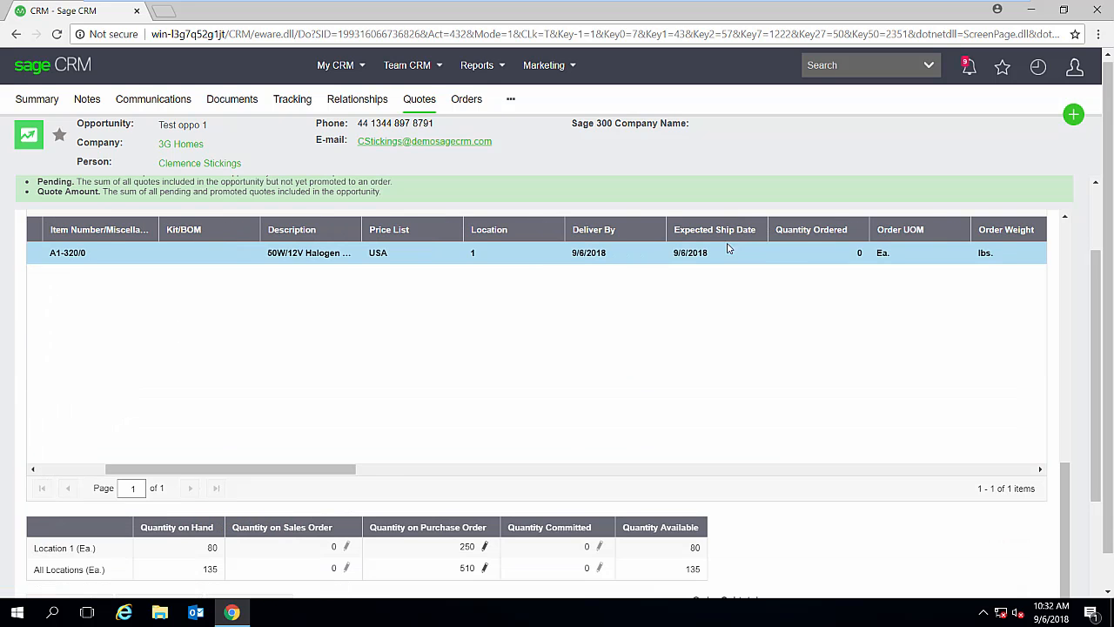
{"action": "left_click", "coordinate": [818, 252]}
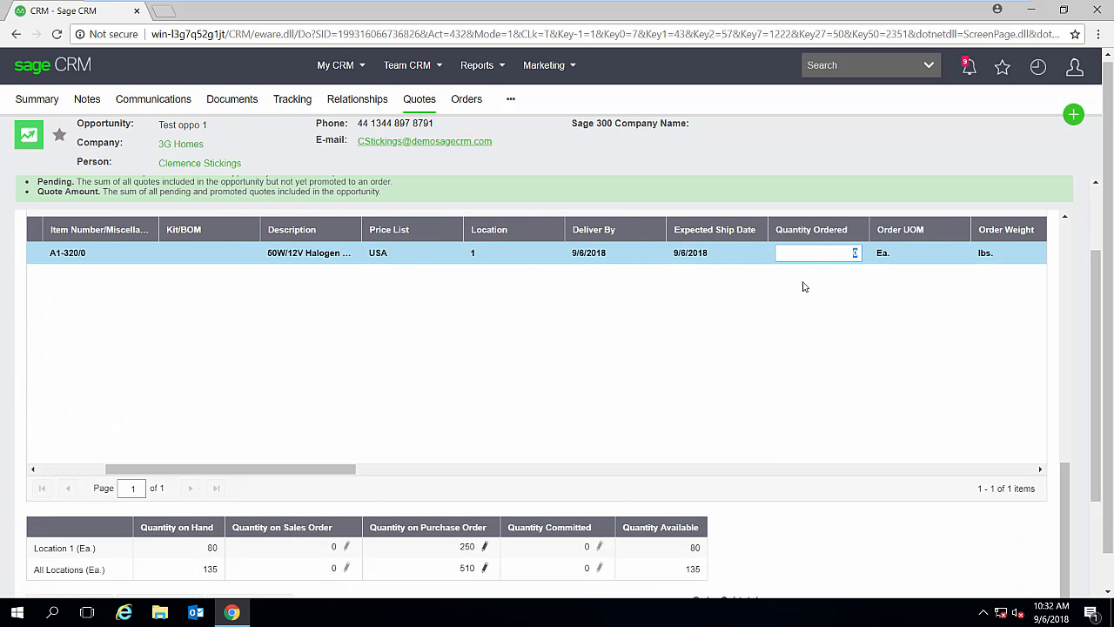
{"action": "type", "text": "4"}
{"action": "key", "text": "Tab"}
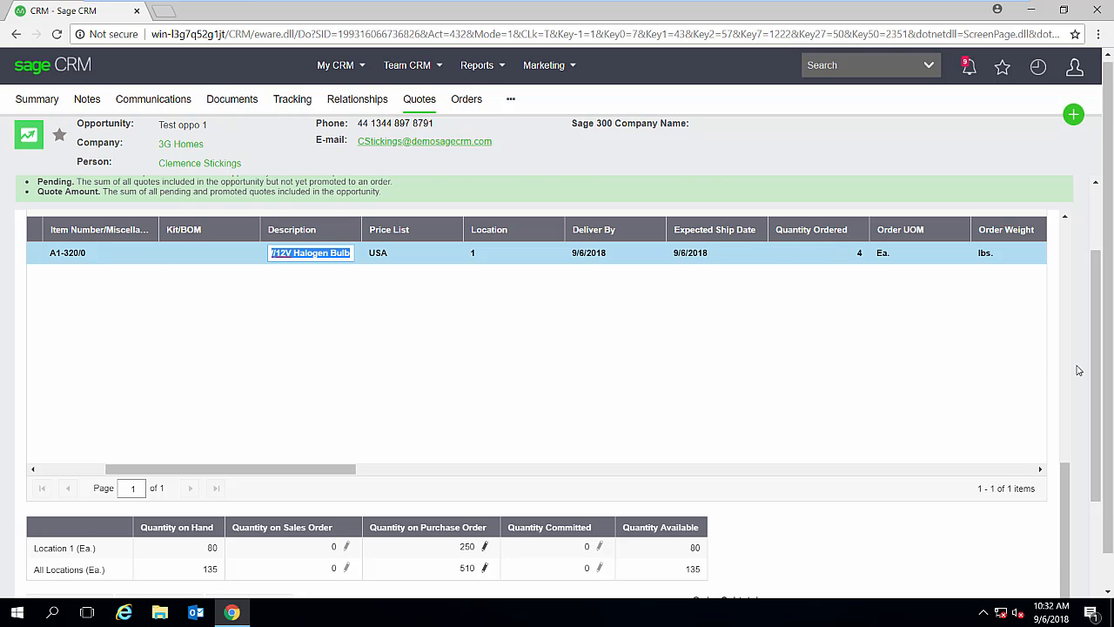
- Post the completed quote
{"action": "left_click_drag", "start_coordinate": [1094, 381], "coordinate": [1098, 269]}
{"action": "scroll", "coordinate": [857, 470], "scroll_direction": "down", "scroll_amount": 10}
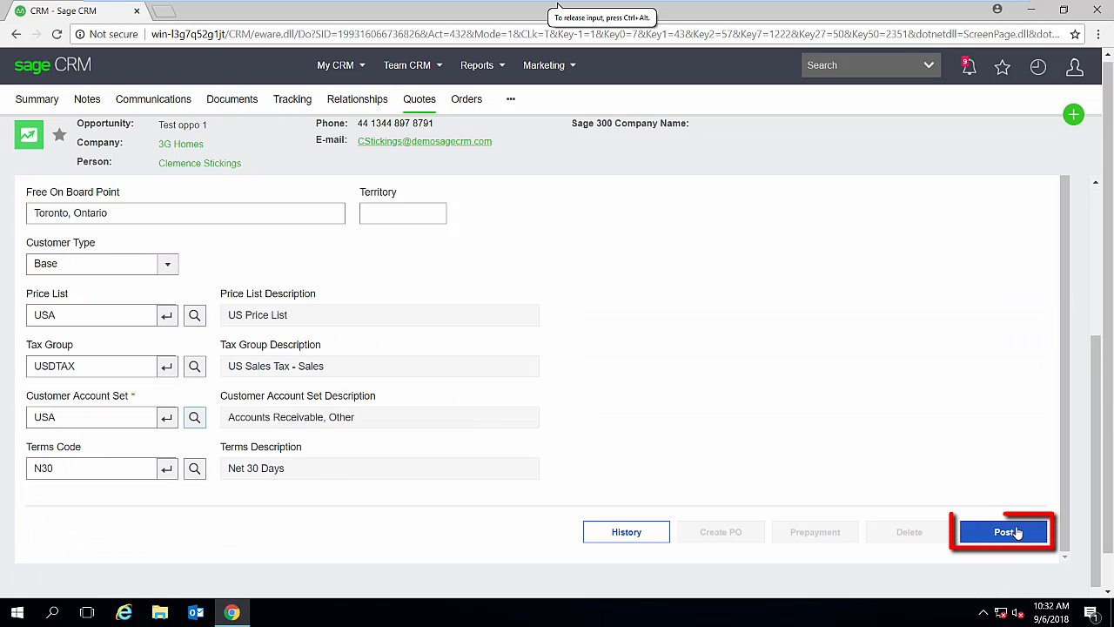
{"action": "left_click", "coordinate": [1003, 531]}
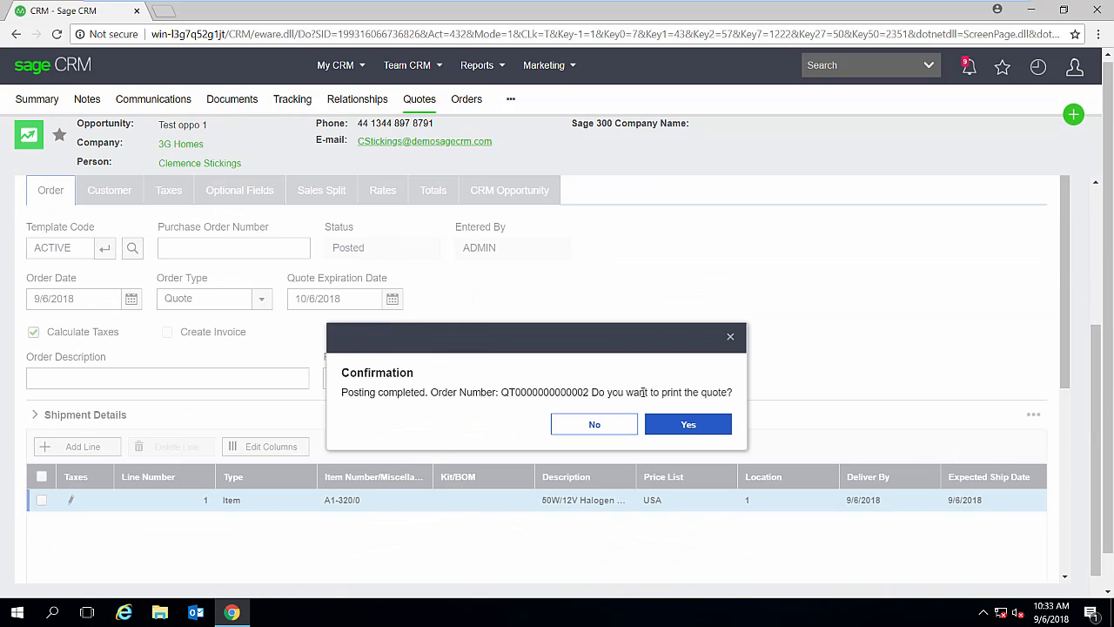
- Print the posted quote with OEQUOT01.RPT to the print destination, always allowing pop-ups and redirects from the CRM site
{"action": "left_click", "coordinate": [717, 424]}
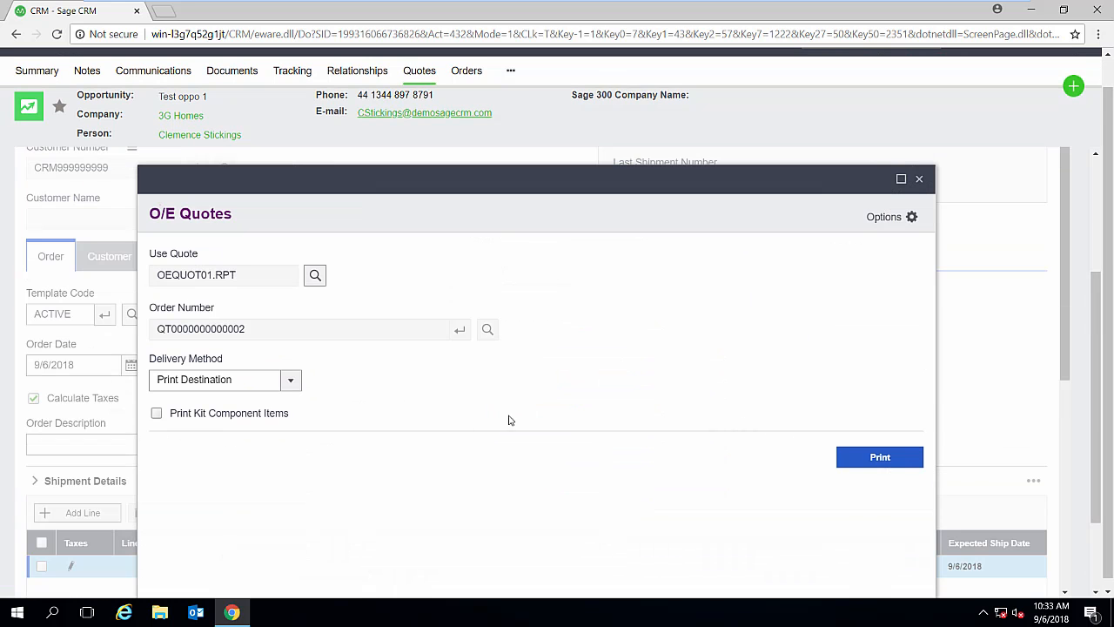
{"action": "left_click", "coordinate": [874, 462]}
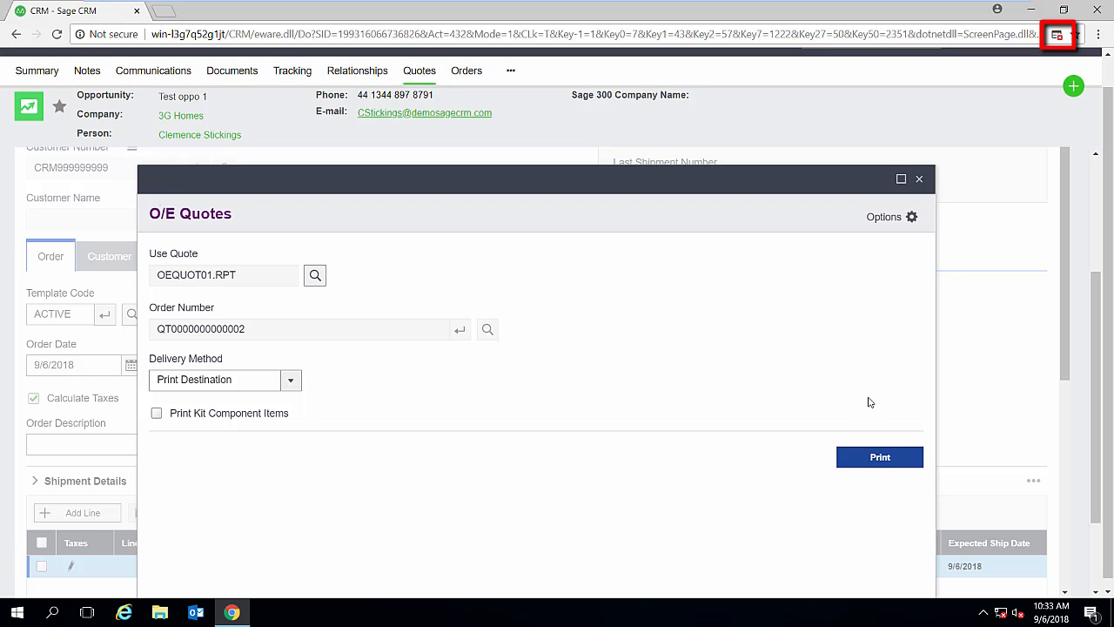
{"action": "left_click", "coordinate": [1057, 35]}
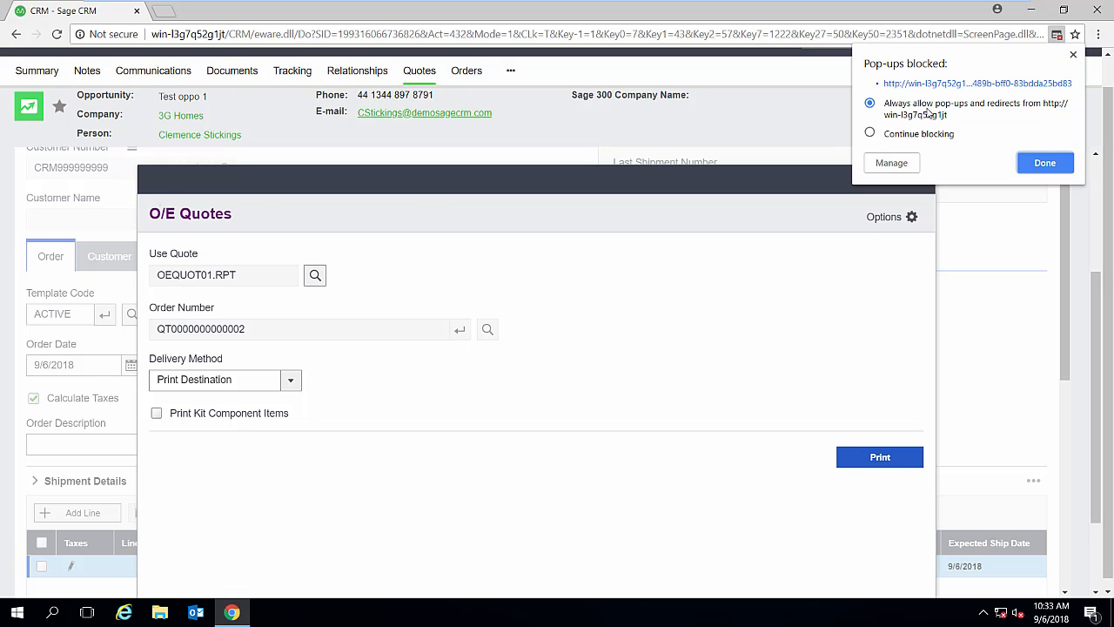
{"action": "left_click", "coordinate": [1046, 166]}
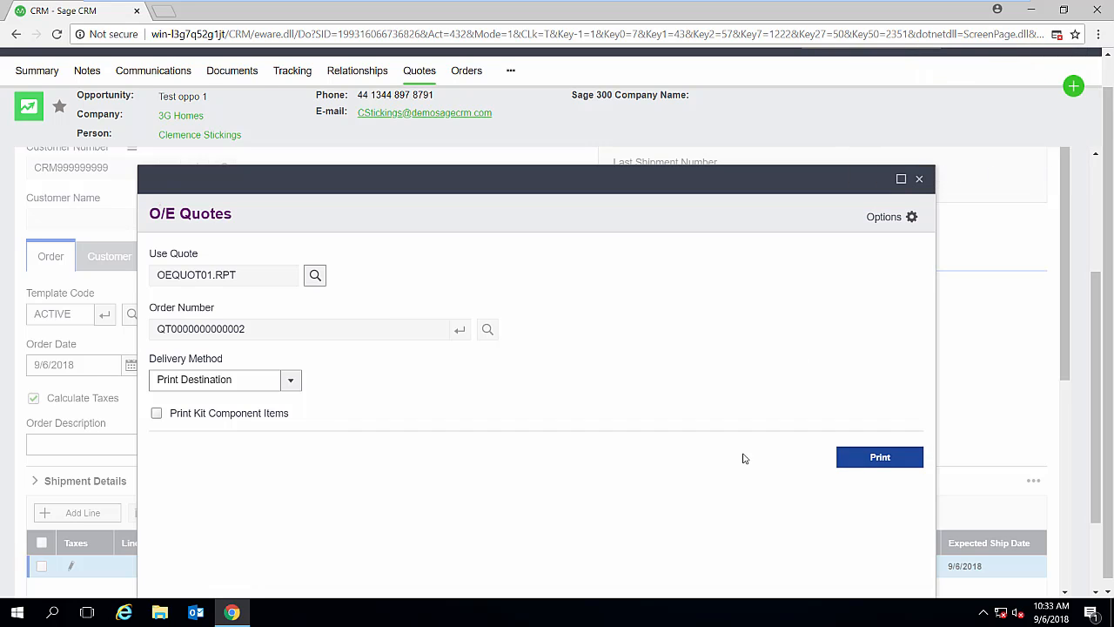
{"action": "left_click", "coordinate": [873, 469]}
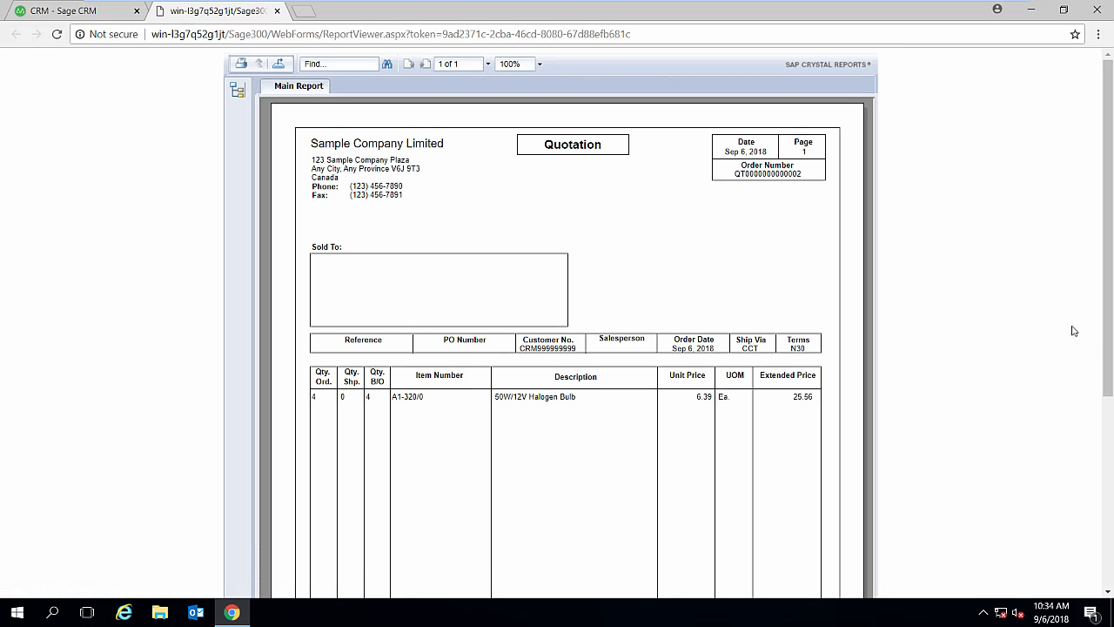
- Close the quotation report and the O/E Quotes print window to return to the opportunity's quote list
{"action": "mouse_move", "coordinate": [1107, 376]}
{"action": "left_mouse_down"}
{"action": "mouse_move", "coordinate": [1110, 570]}
{"action": "mouse_move", "coordinate": [1107, 370]}
{"action": "left_mouse_up"}
{"action": "left_click", "coordinate": [277, 11]}
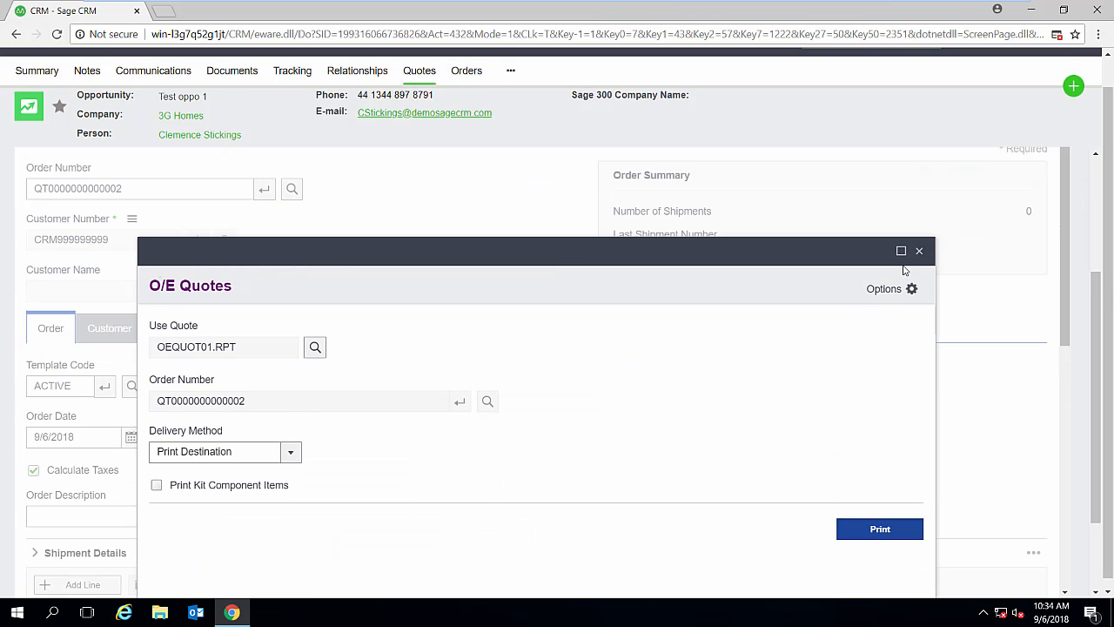
{"action": "left_click", "coordinate": [919, 250]}
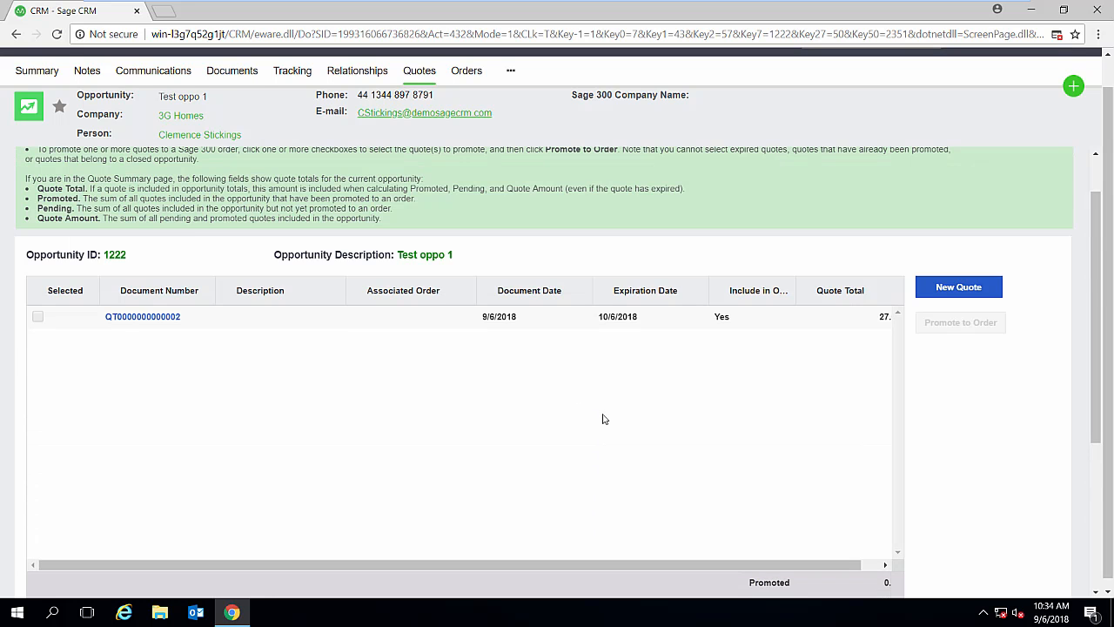
{"action": "scroll", "coordinate": [603, 431], "scroll_direction": "up", "scroll_amount": 1}
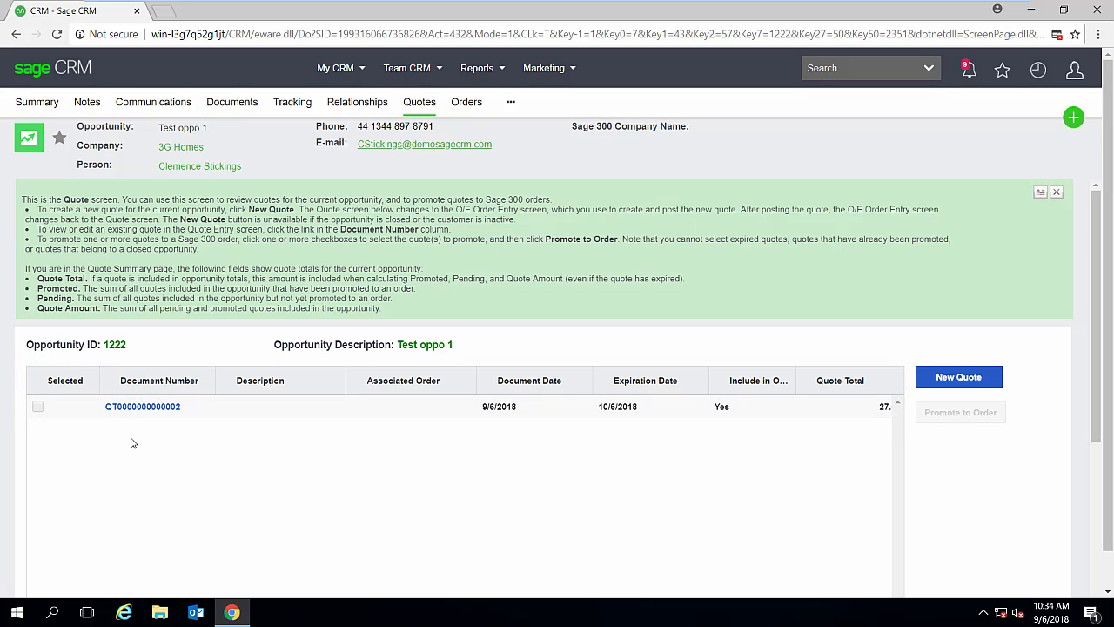
- Open the posted quote and examine its CRM Opportunity details, including the e-mail recipient, subject, report and message fields
{"action": "left_click", "coordinate": [133, 408]}
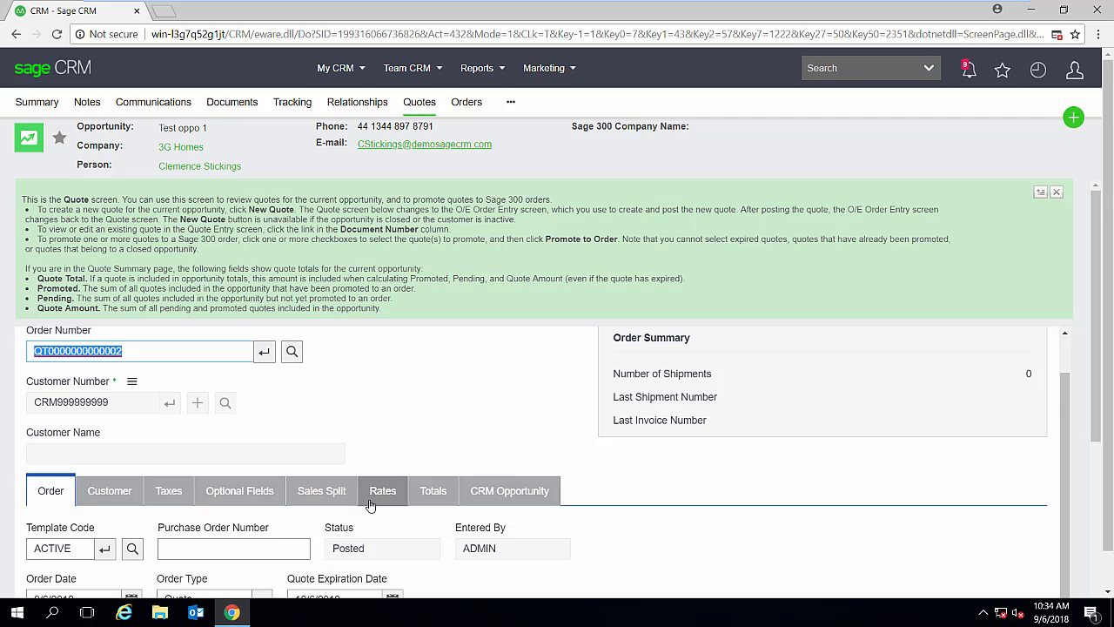
{"action": "scroll", "coordinate": [484, 435], "scroll_direction": "down", "scroll_amount": 2}
{"action": "left_click", "coordinate": [508, 421]}
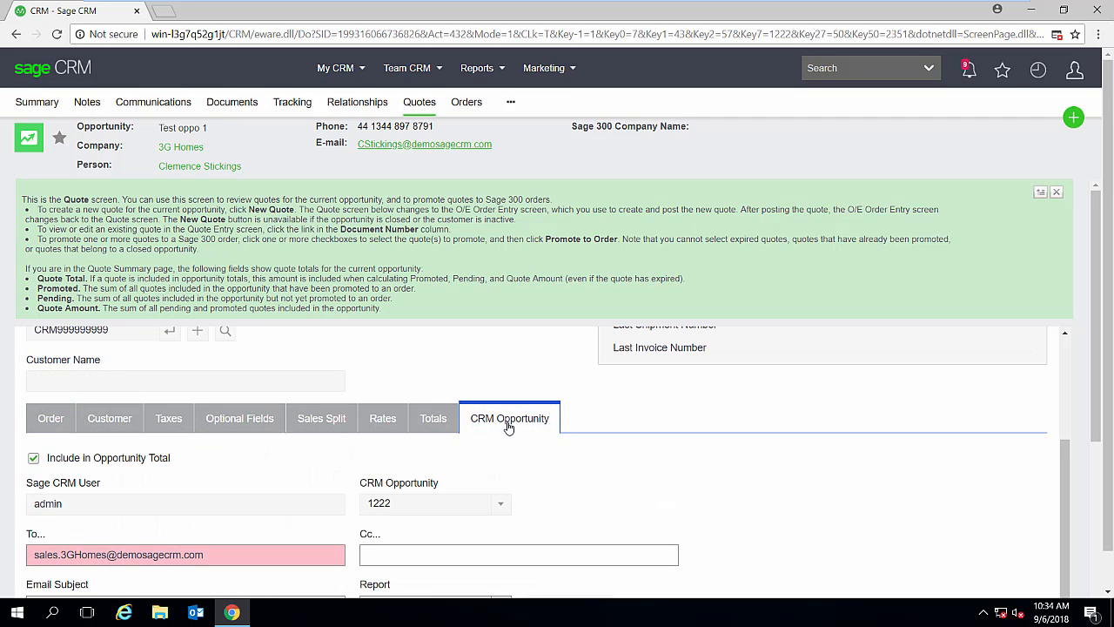
{"action": "scroll", "coordinate": [582, 439], "scroll_direction": "down", "scroll_amount": 1}
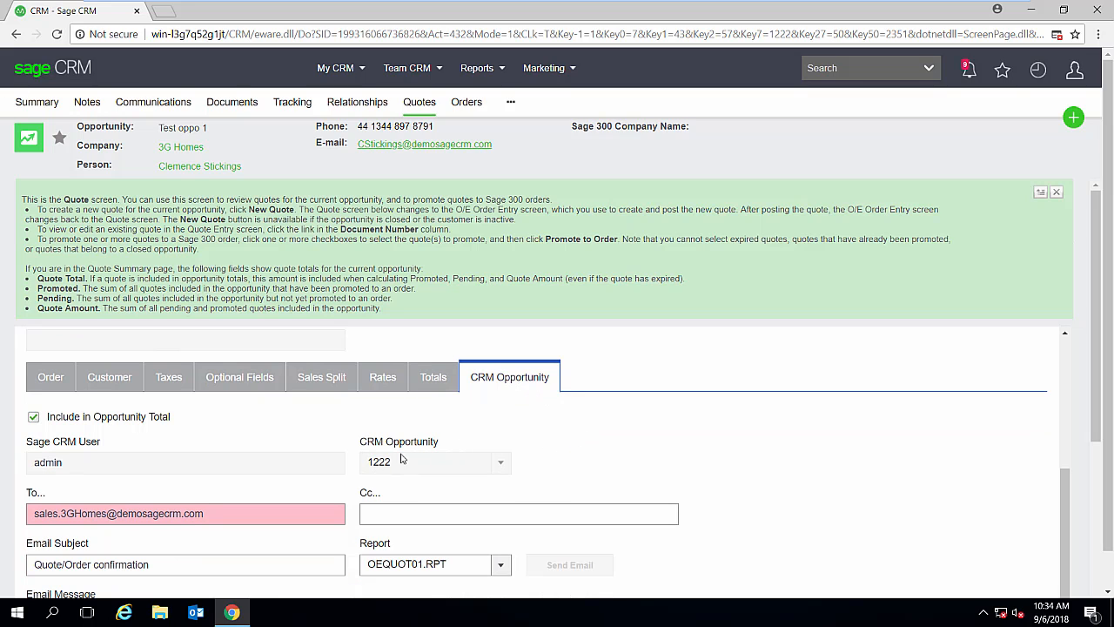
{"action": "scroll", "coordinate": [568, 462], "scroll_direction": "down", "scroll_amount": 2}
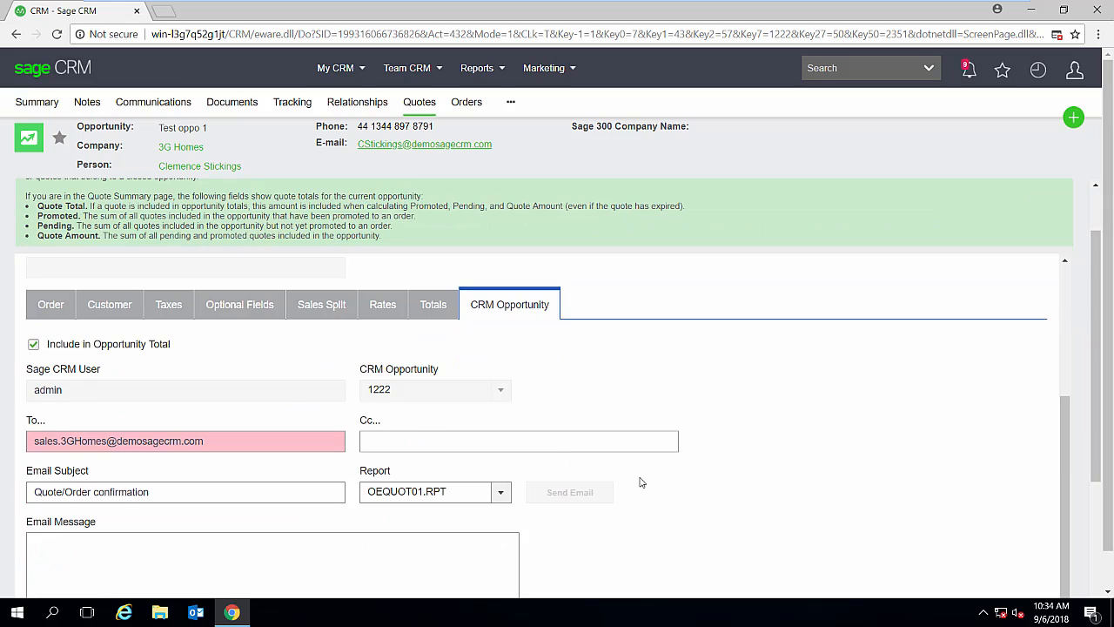
{"action": "scroll", "coordinate": [639, 482], "scroll_direction": "down", "scroll_amount": 4}
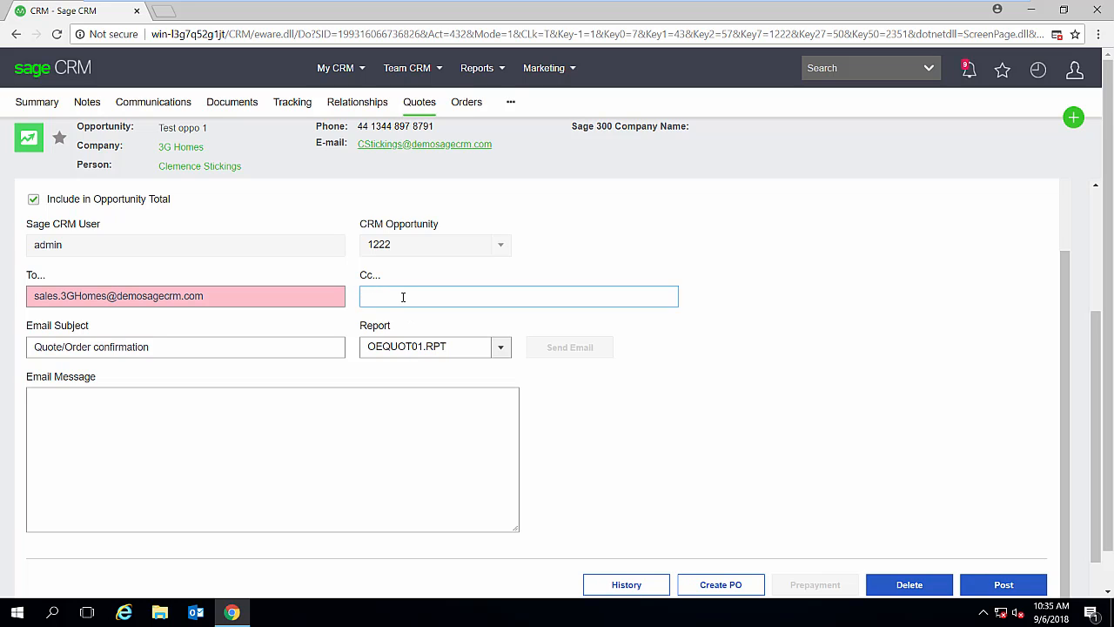
{"action": "scroll", "coordinate": [647, 423], "scroll_direction": "up", "scroll_amount": 2}
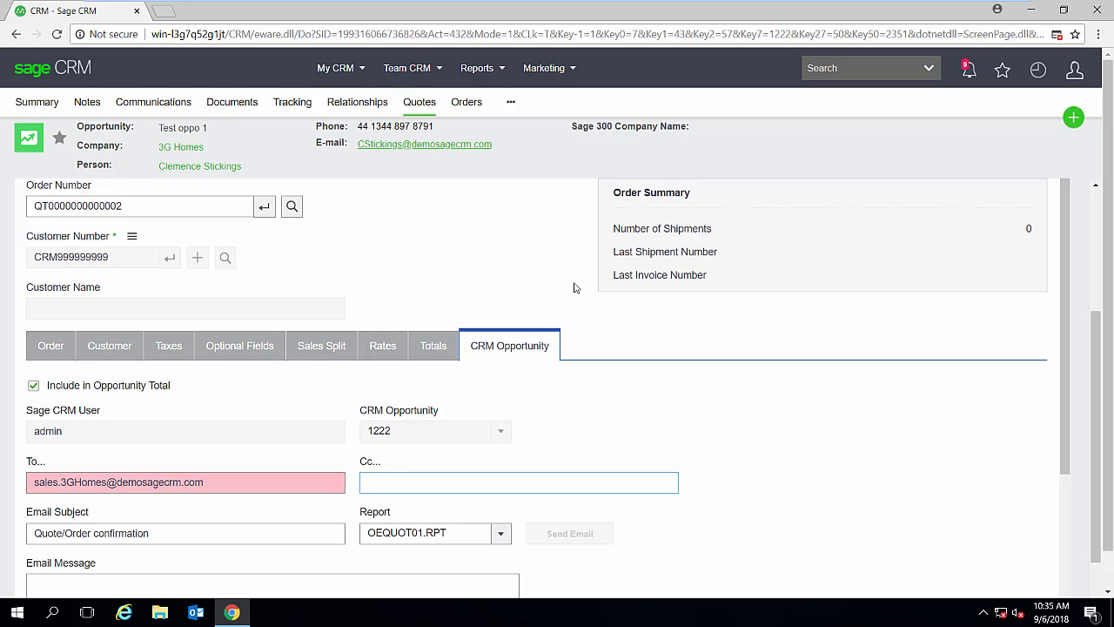
- Go to the 3G Homes company summary and start a new order there
{"action": "left_click", "coordinate": [180, 147]}
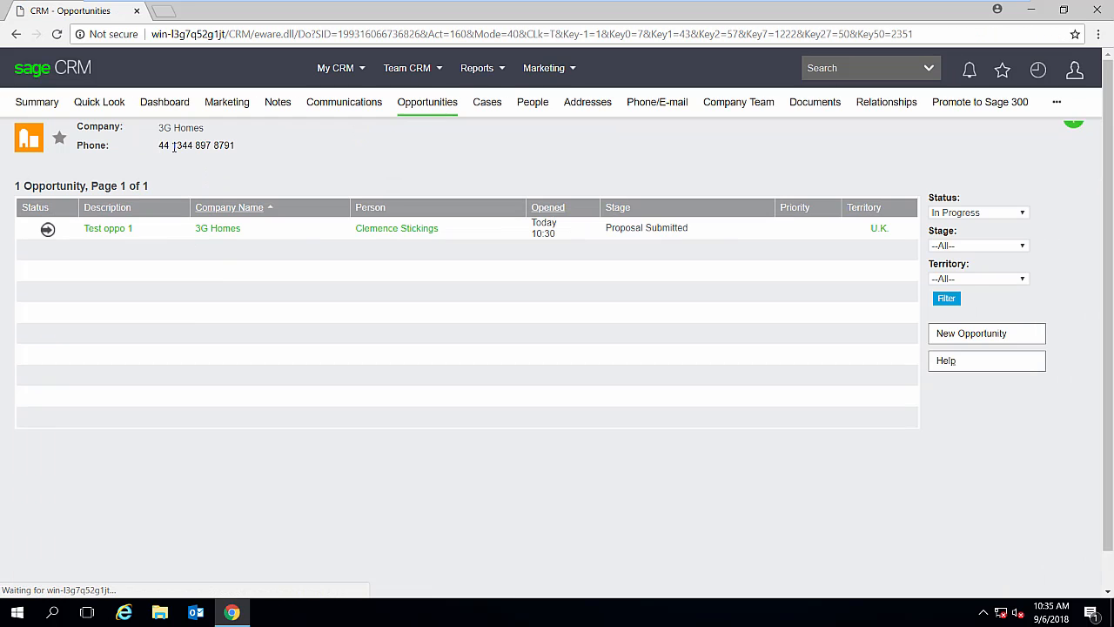
{"action": "left_click", "coordinate": [43, 106]}
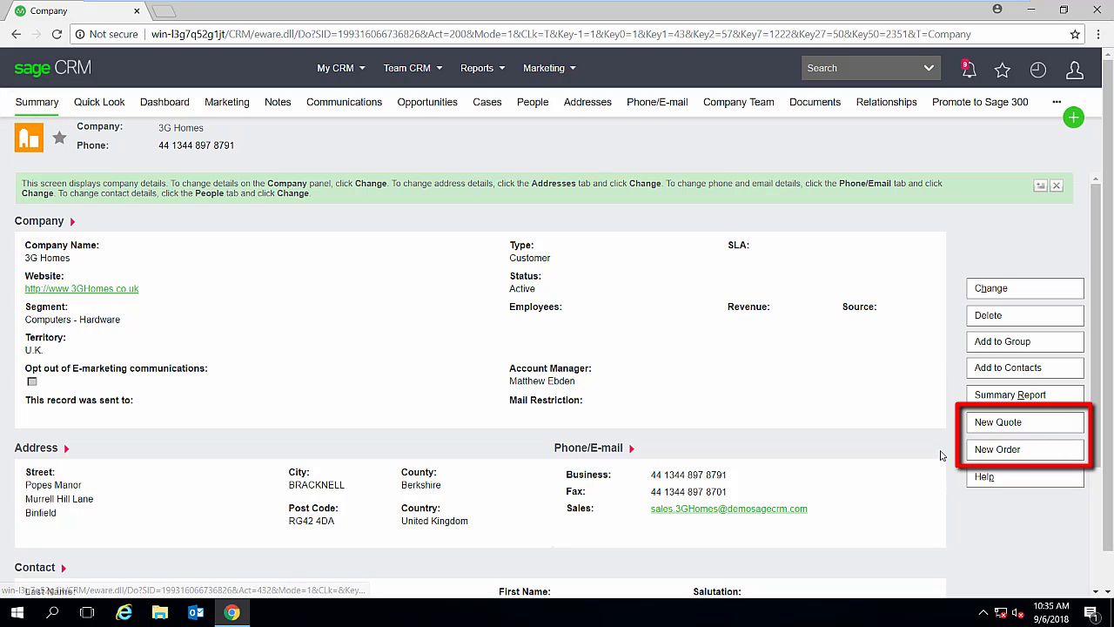
{"action": "left_click", "coordinate": [1014, 453]}
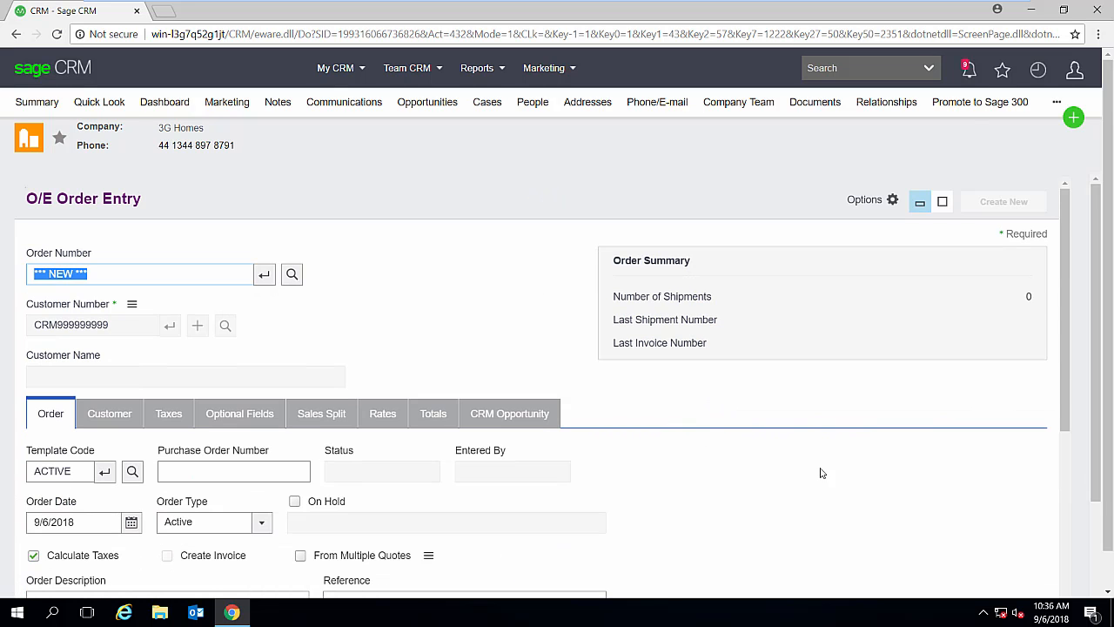
- Add a shipment detail line to the new order for item A1-400/0, Desk Note Book
{"action": "scroll", "coordinate": [713, 475], "scroll_direction": "down", "scroll_amount": 1}
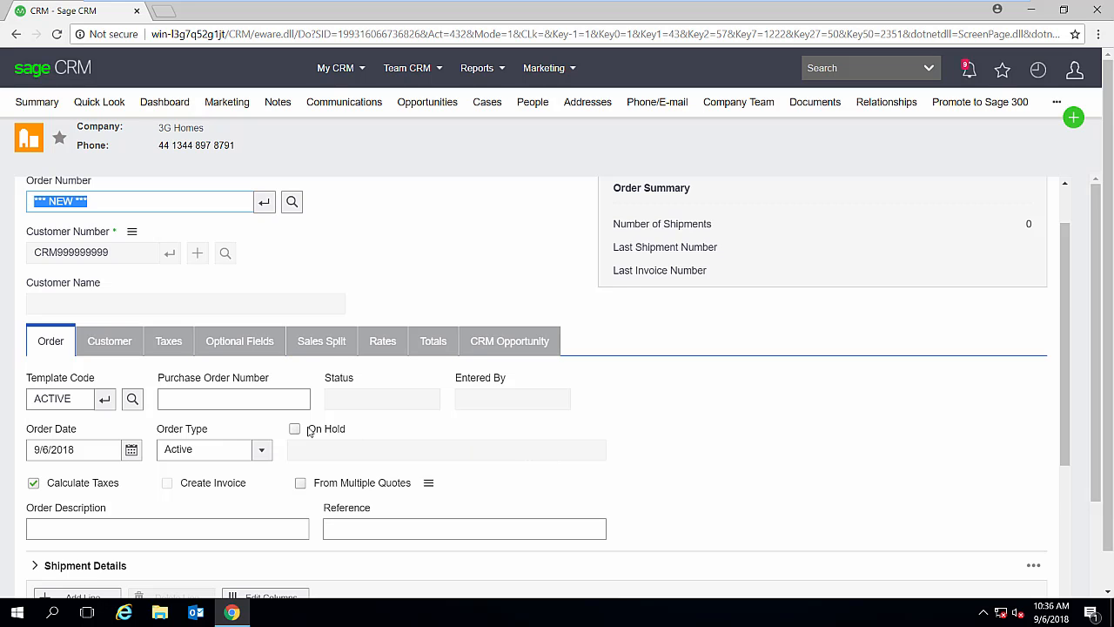
{"action": "scroll", "coordinate": [309, 433], "scroll_direction": "down", "scroll_amount": 2}
{"action": "scroll", "coordinate": [331, 429], "scroll_direction": "down", "scroll_amount": 2}
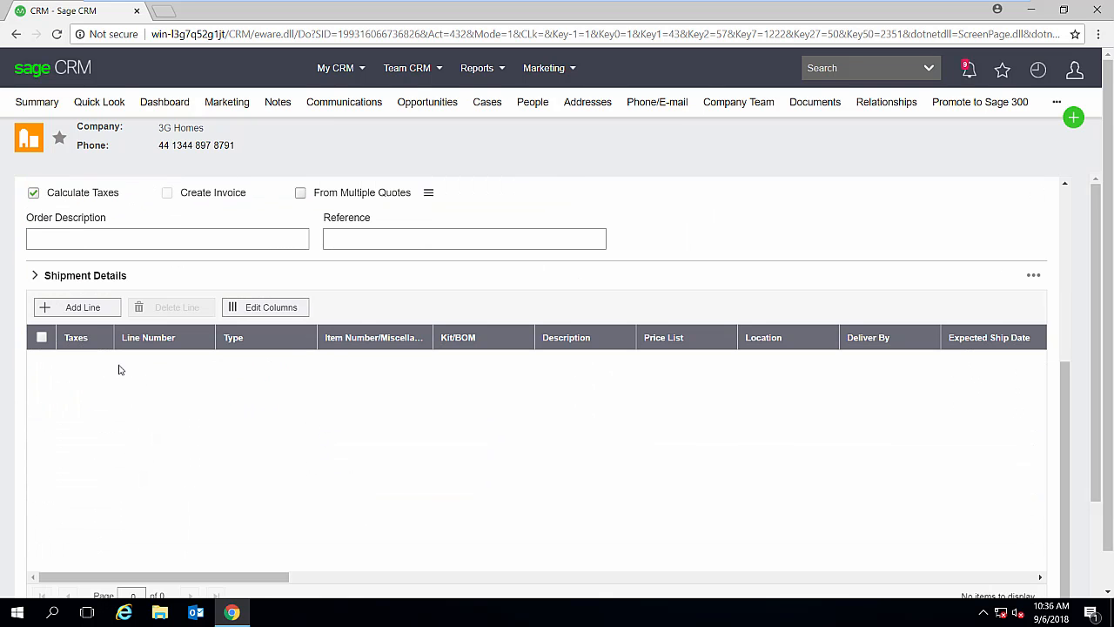
{"action": "left_click", "coordinate": [78, 309]}
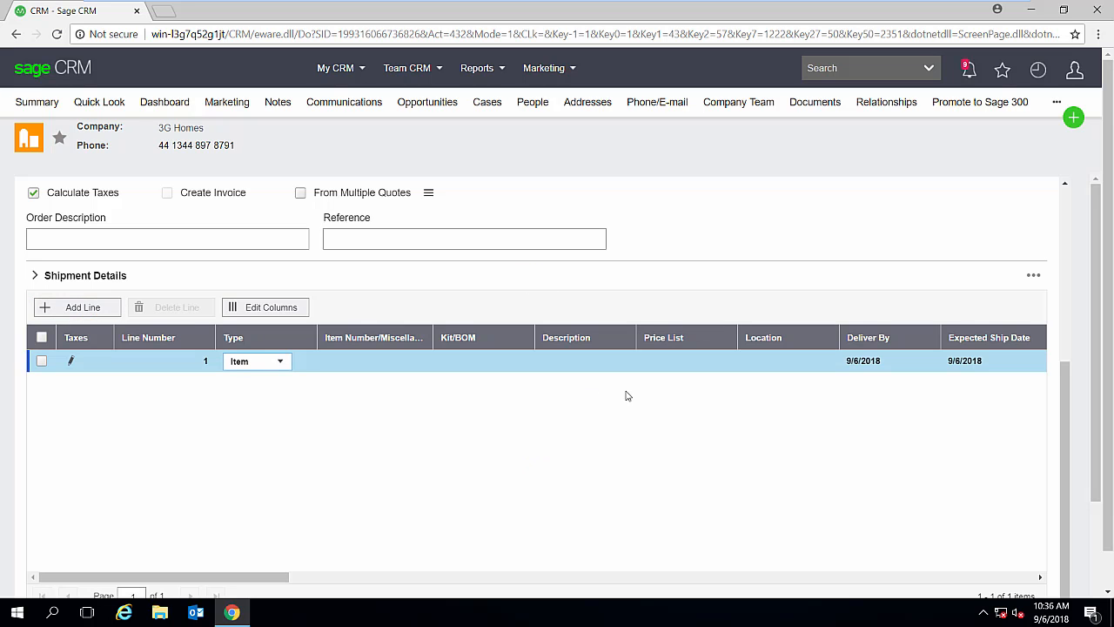
{"action": "scroll", "coordinate": [426, 377], "scroll_direction": "down", "scroll_amount": 1}
{"action": "left_click", "coordinate": [387, 289]}
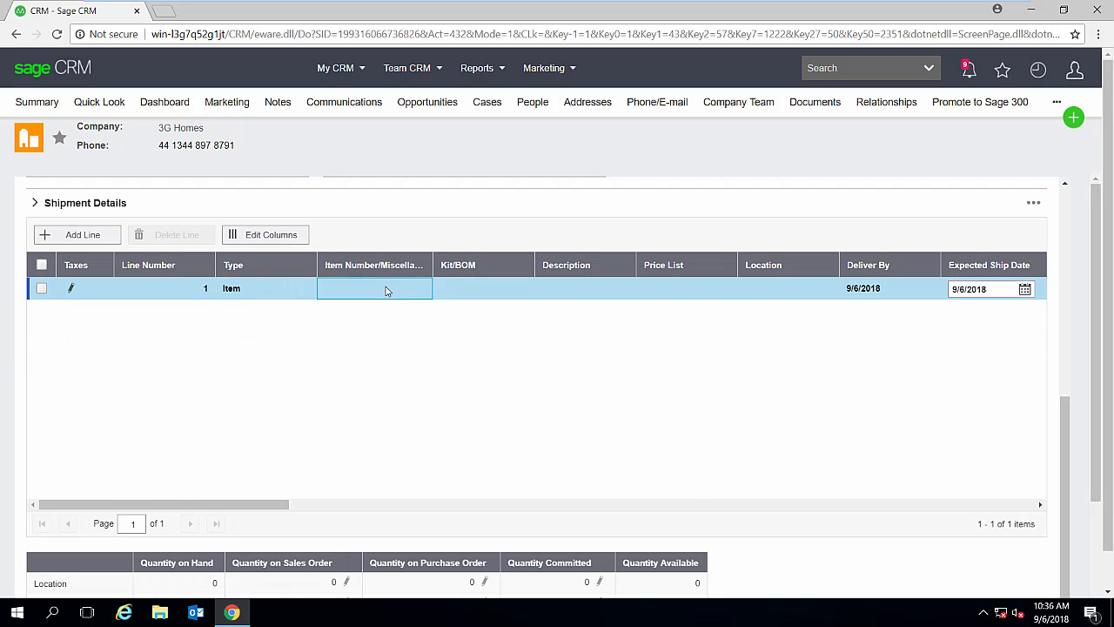
{"action": "left_click", "coordinate": [416, 290]}
{"action": "left_click", "coordinate": [737, 497]}
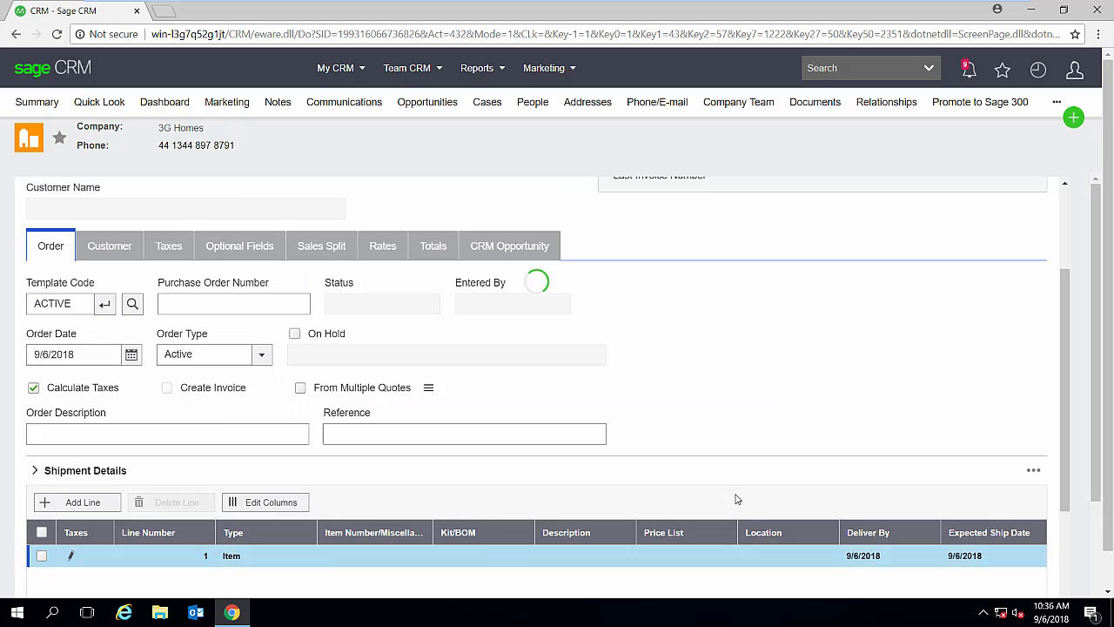
- Set the quantity ordered on the Desk Note Book line to 6
{"action": "scroll", "coordinate": [522, 496], "scroll_direction": "down", "scroll_amount": 4}
{"action": "left_click_drag", "start_coordinate": [268, 479], "coordinate": [357, 485]}
{"action": "left_click", "coordinate": [740, 267]}
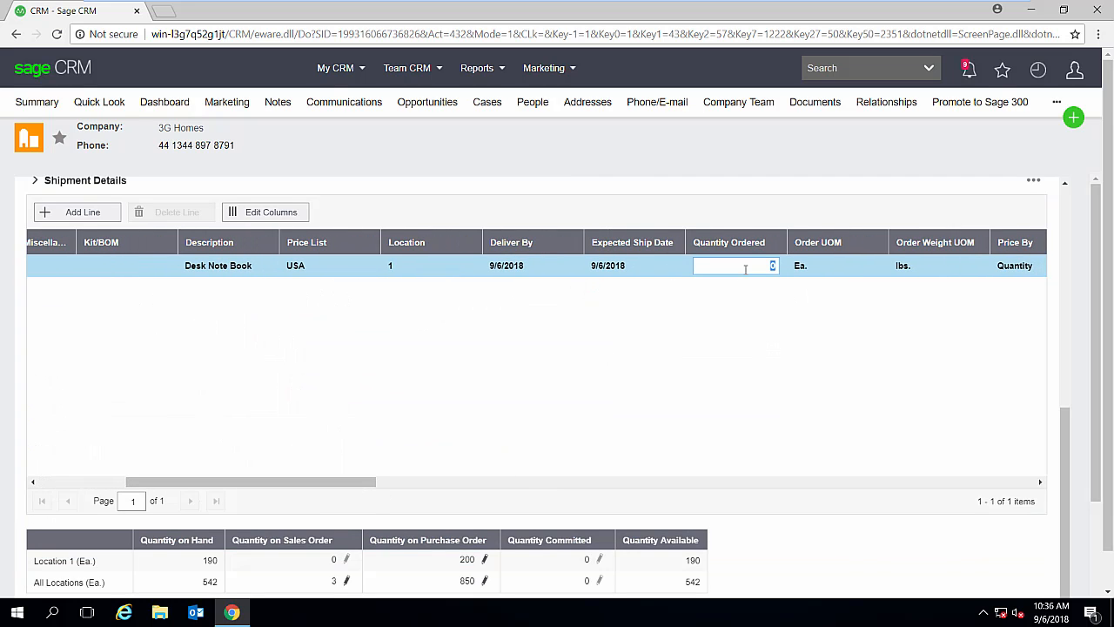
{"action": "scroll", "coordinate": [748, 405], "scroll_direction": "up", "scroll_amount": 3}
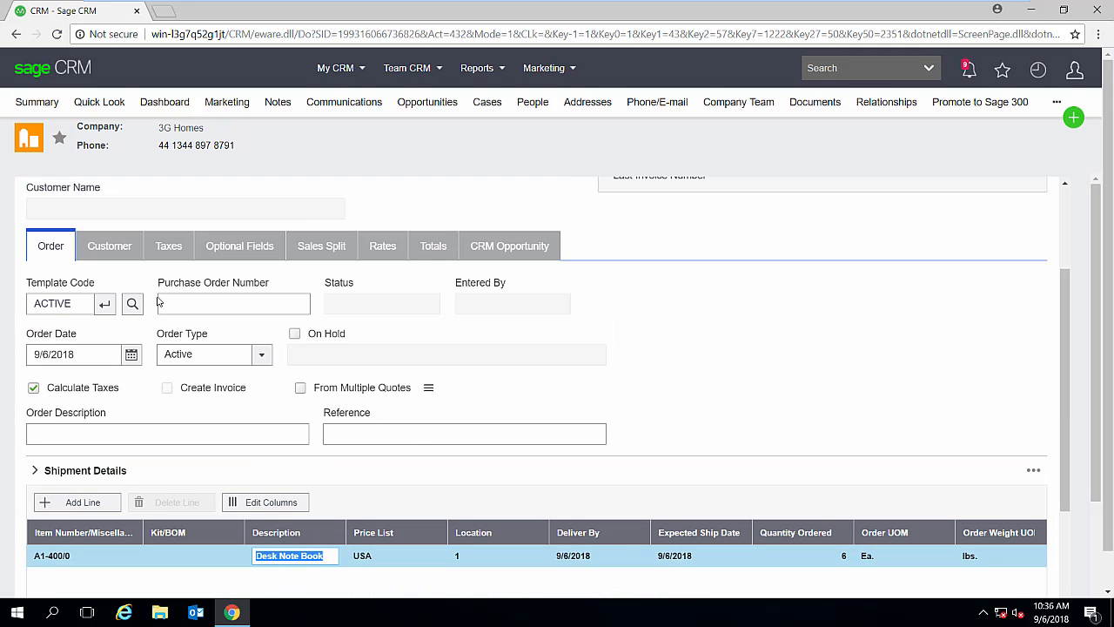
- Set the order's customer account set to USA, Accounts Receivable, Other
{"action": "left_click", "coordinate": [122, 251]}
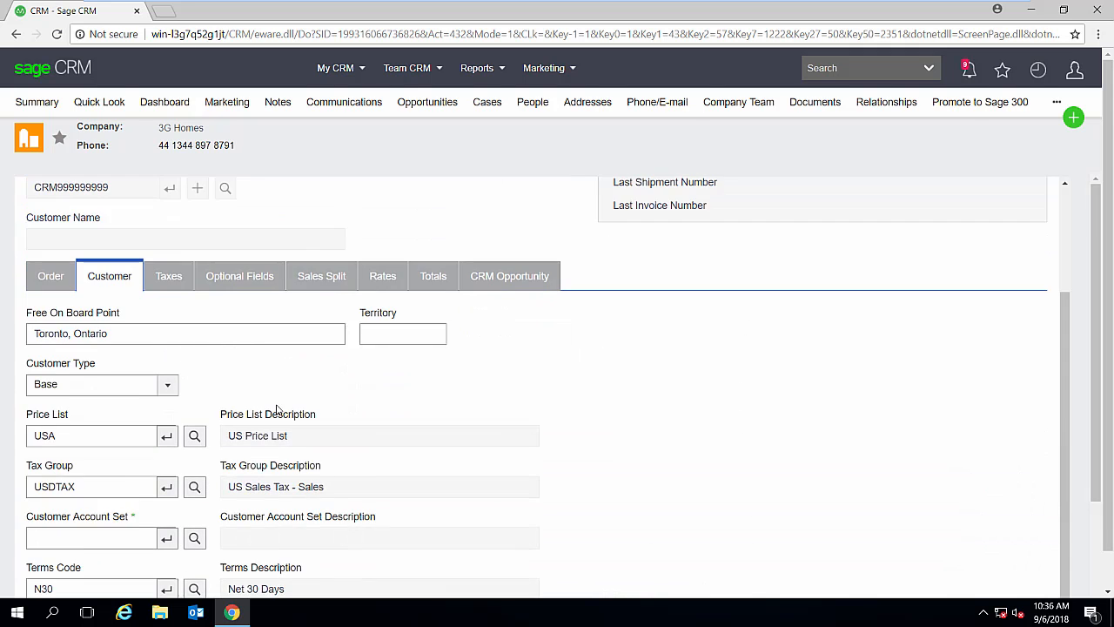
{"action": "scroll", "coordinate": [273, 396], "scroll_direction": "down", "scroll_amount": 3}
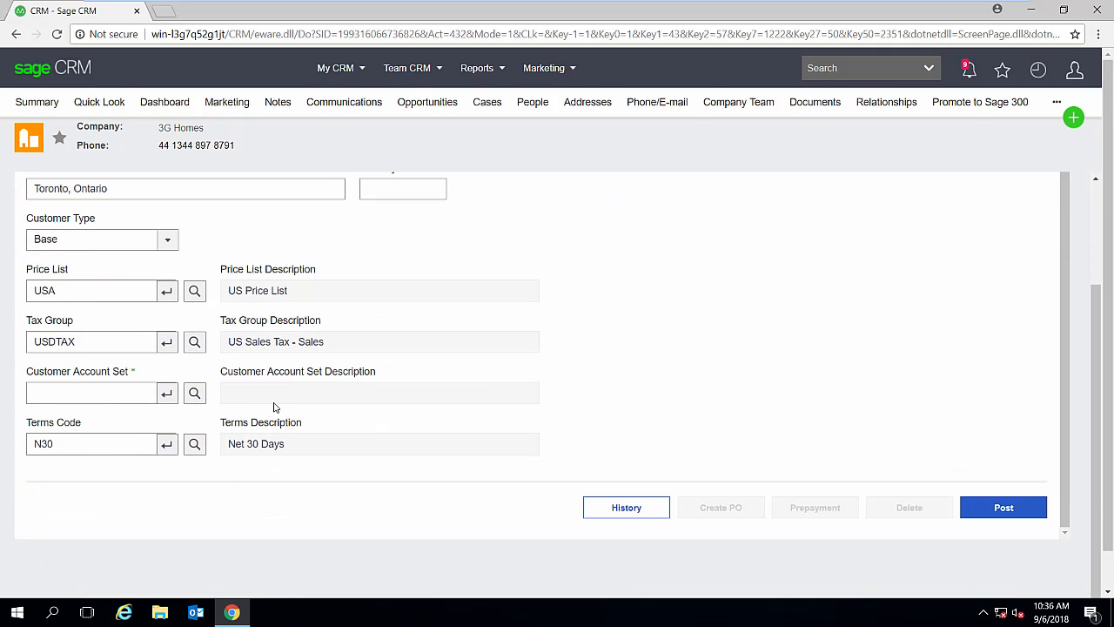
{"action": "left_click", "coordinate": [194, 393]}
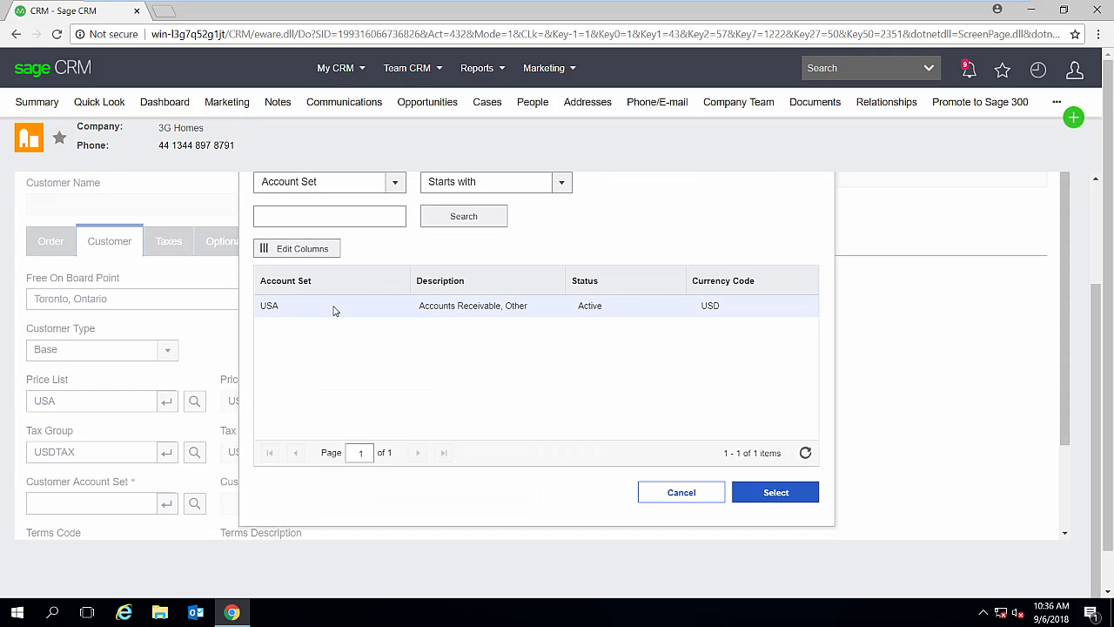
{"action": "left_click", "coordinate": [333, 309]}
{"action": "left_click", "coordinate": [773, 494]}
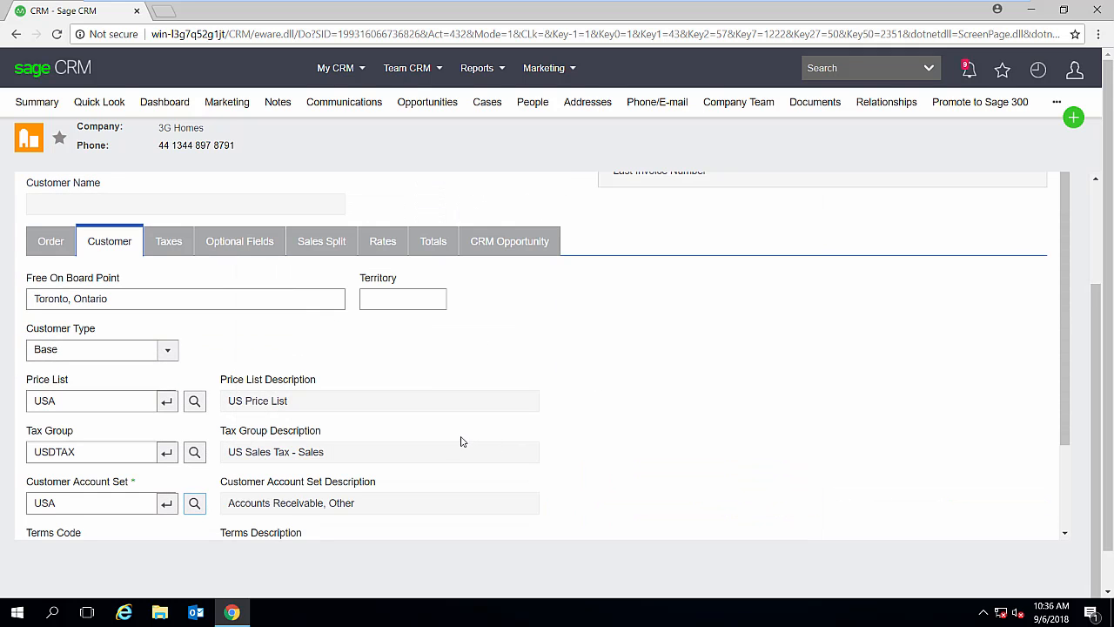
- Check the order's CRM Opportunity details and post the order without printing the order confirmation
{"action": "scroll", "coordinate": [461, 441], "scroll_direction": "up", "scroll_amount": 3}
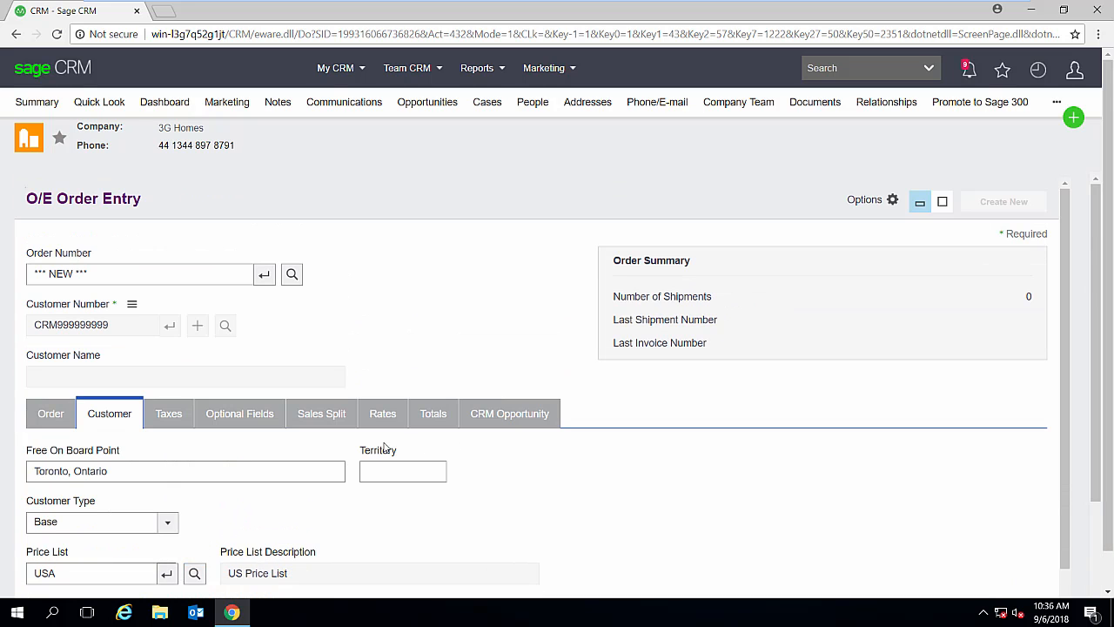
{"action": "left_click", "coordinate": [510, 414]}
{"action": "scroll", "coordinate": [581, 443], "scroll_direction": "down", "scroll_amount": 1}
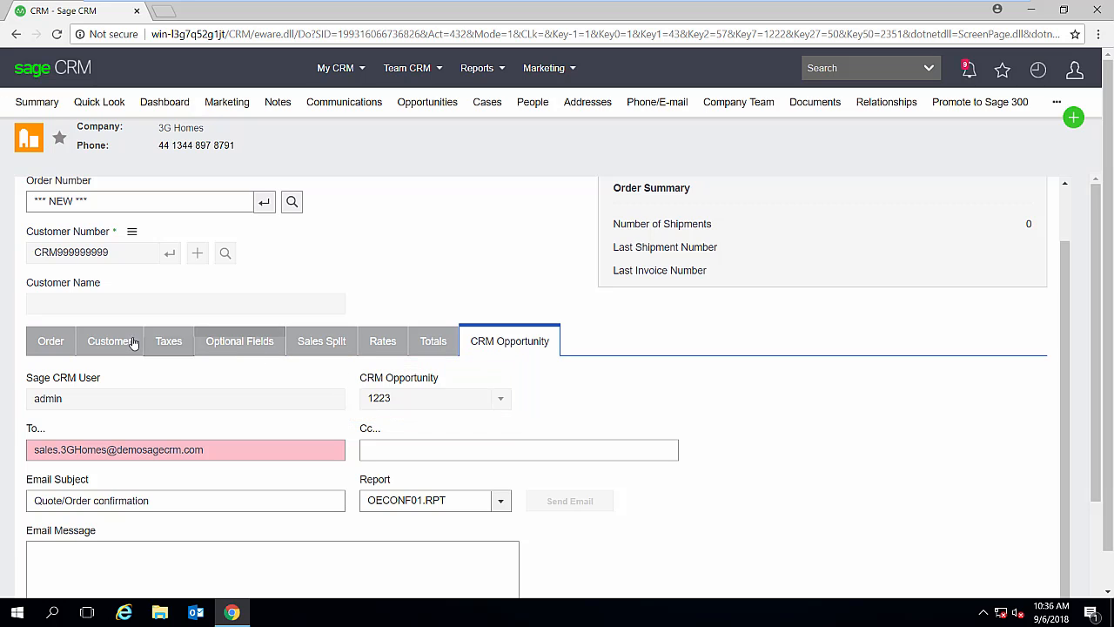
{"action": "left_click", "coordinate": [53, 342]}
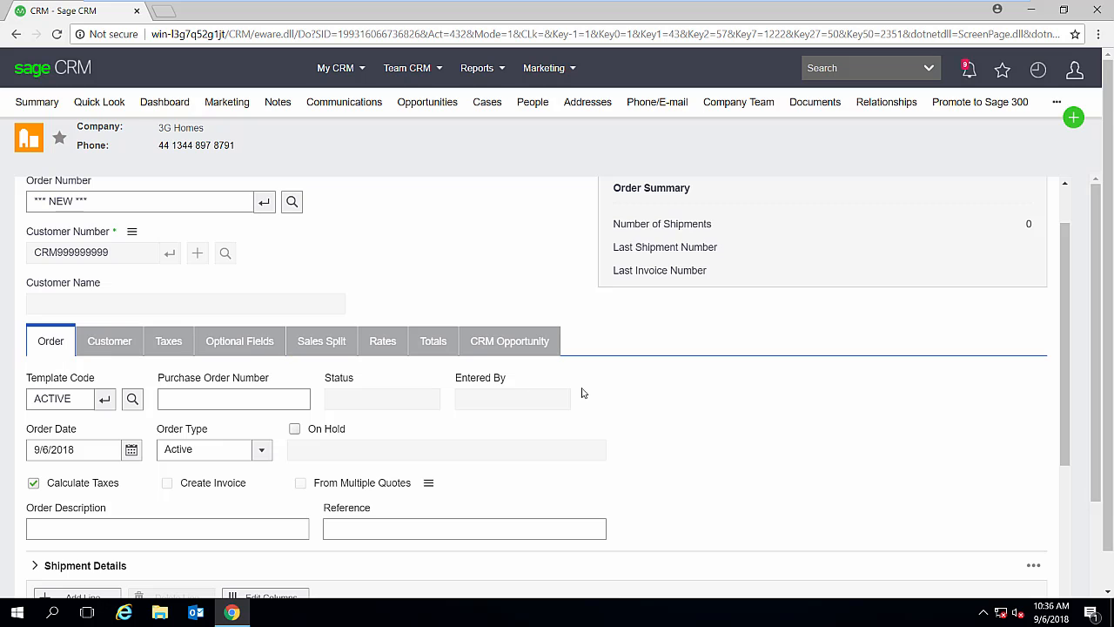
{"action": "scroll", "coordinate": [683, 415], "scroll_direction": "down", "scroll_amount": 10}
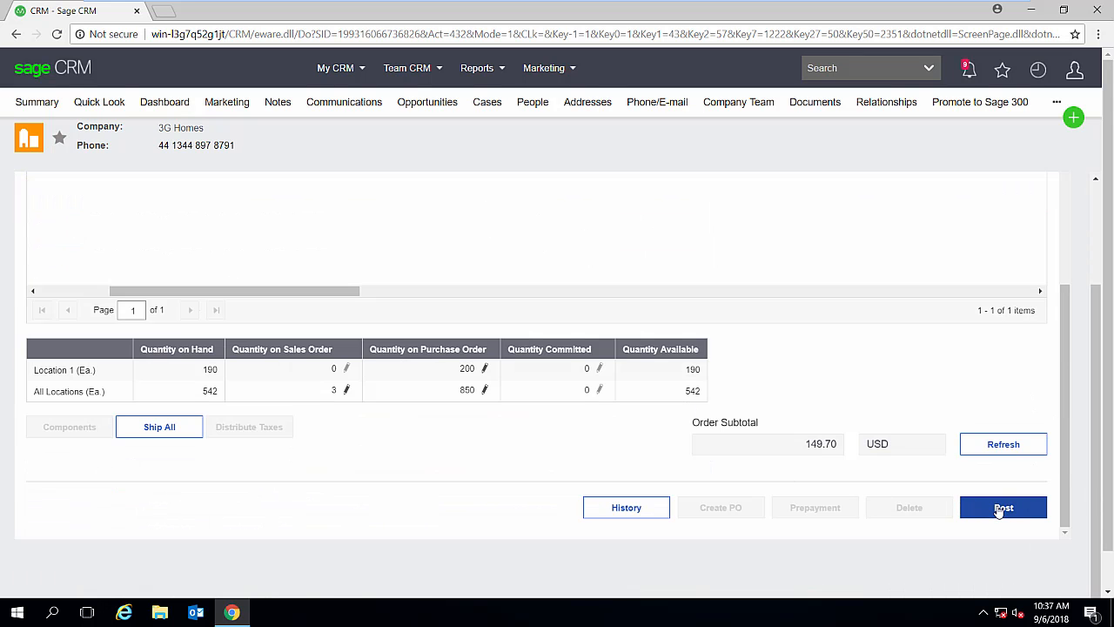
{"action": "left_click", "coordinate": [1001, 508]}
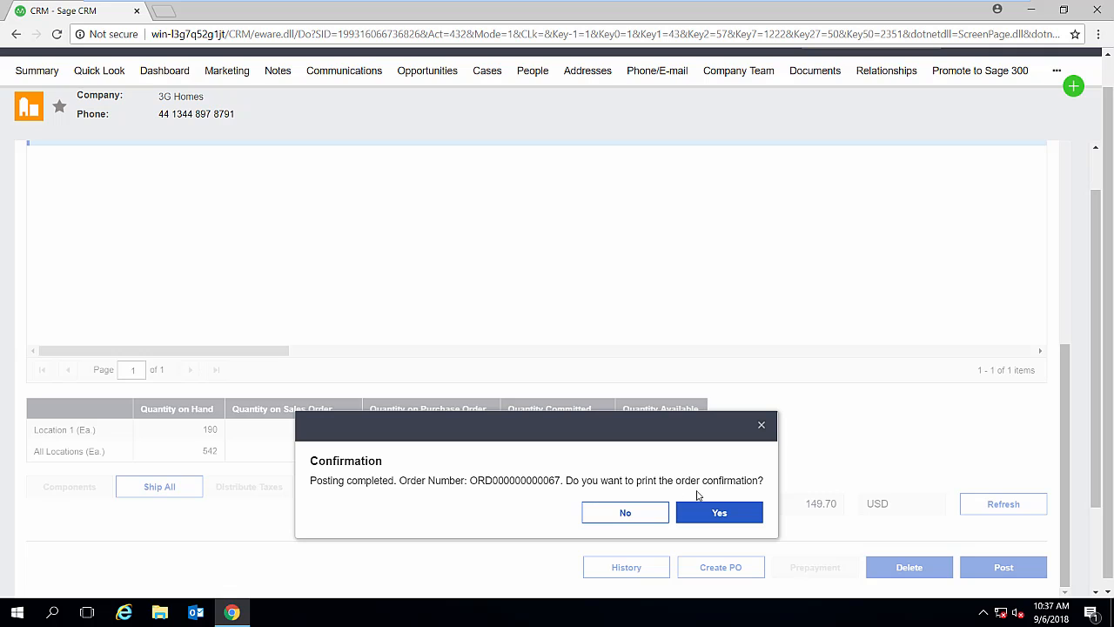
{"action": "left_click", "coordinate": [624, 513]}
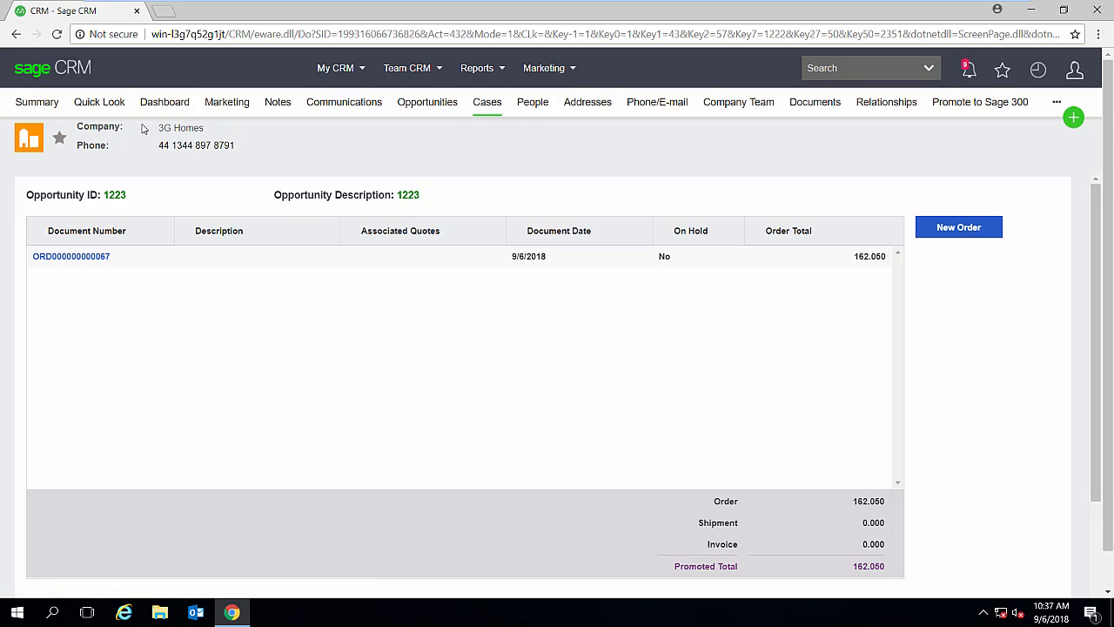
- Open opportunity 1223 from the 3G Homes opportunities list and examine its details, status and opportunity totals
{"action": "left_click", "coordinate": [51, 111]}
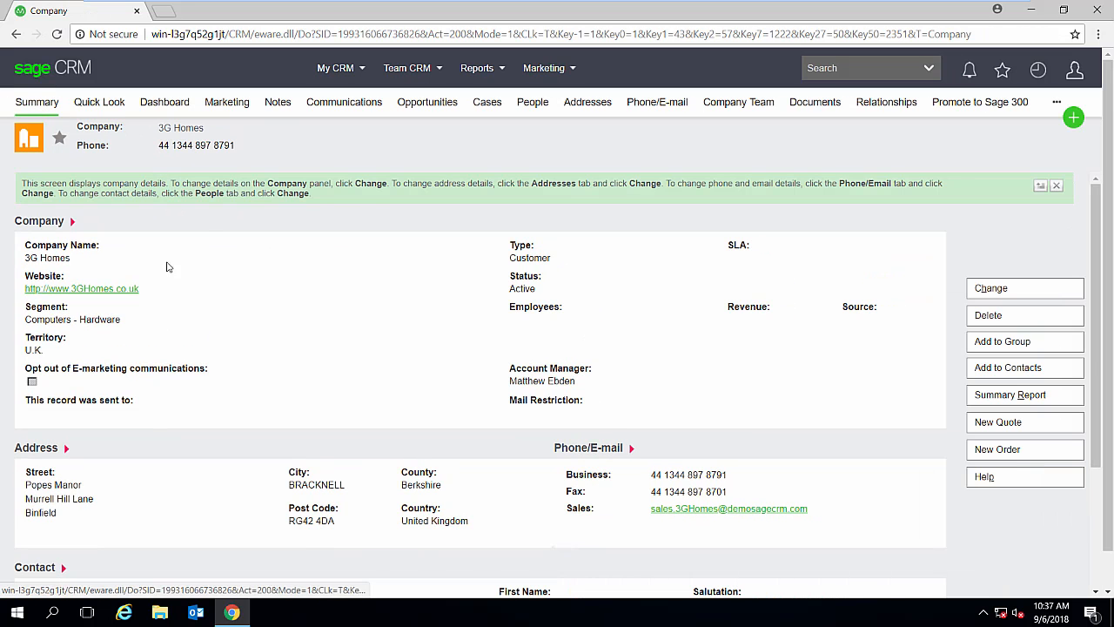
{"action": "left_click", "coordinate": [428, 112]}
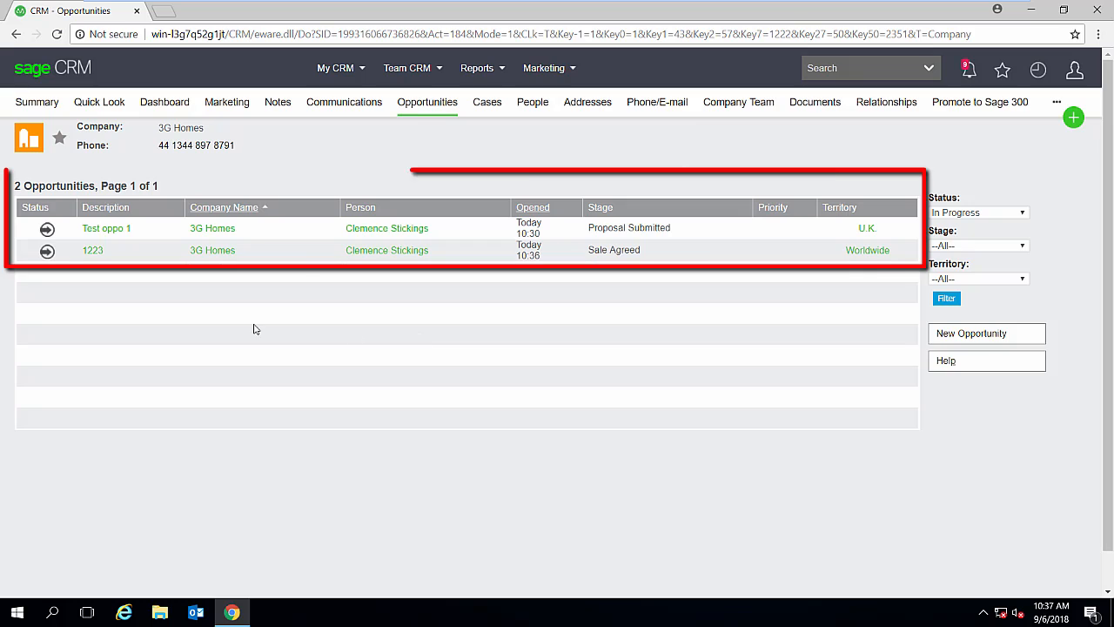
{"action": "left_click_drag", "start_coordinate": [128, 229], "coordinate": [82, 229]}
{"action": "left_click", "coordinate": [156, 297]}
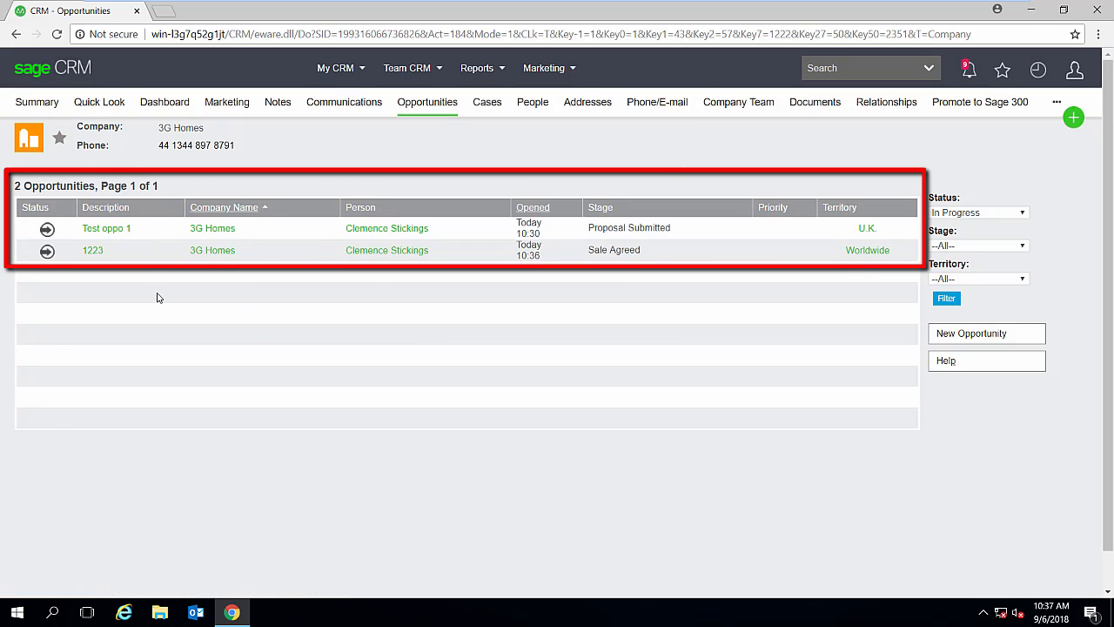
{"action": "left_click", "coordinate": [95, 252]}
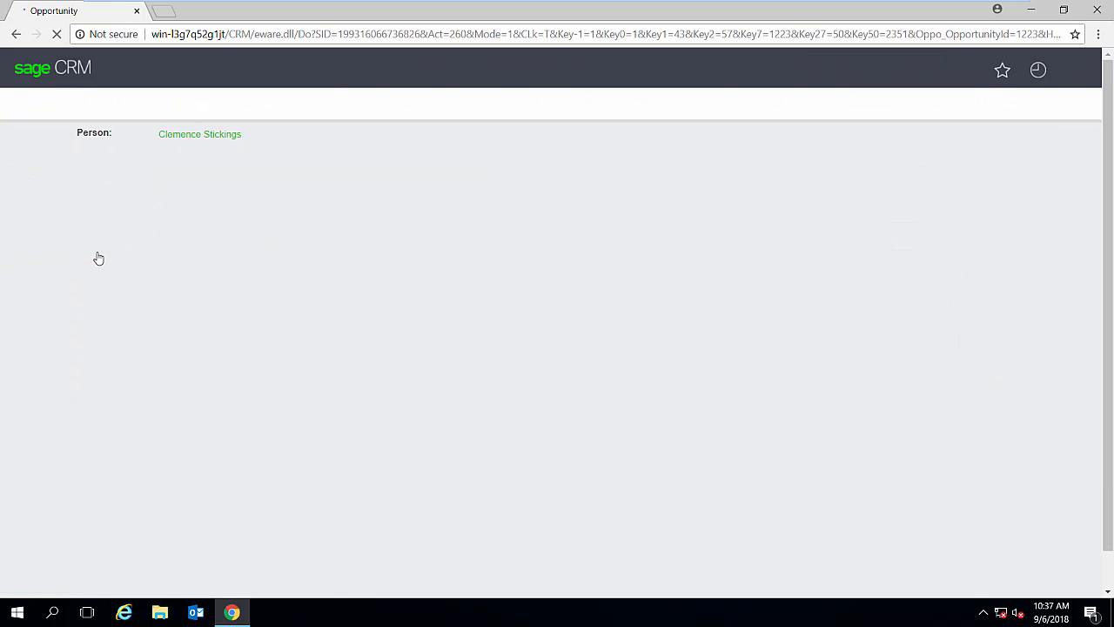
{"action": "scroll", "coordinate": [223, 369], "scroll_direction": "down", "scroll_amount": 2}
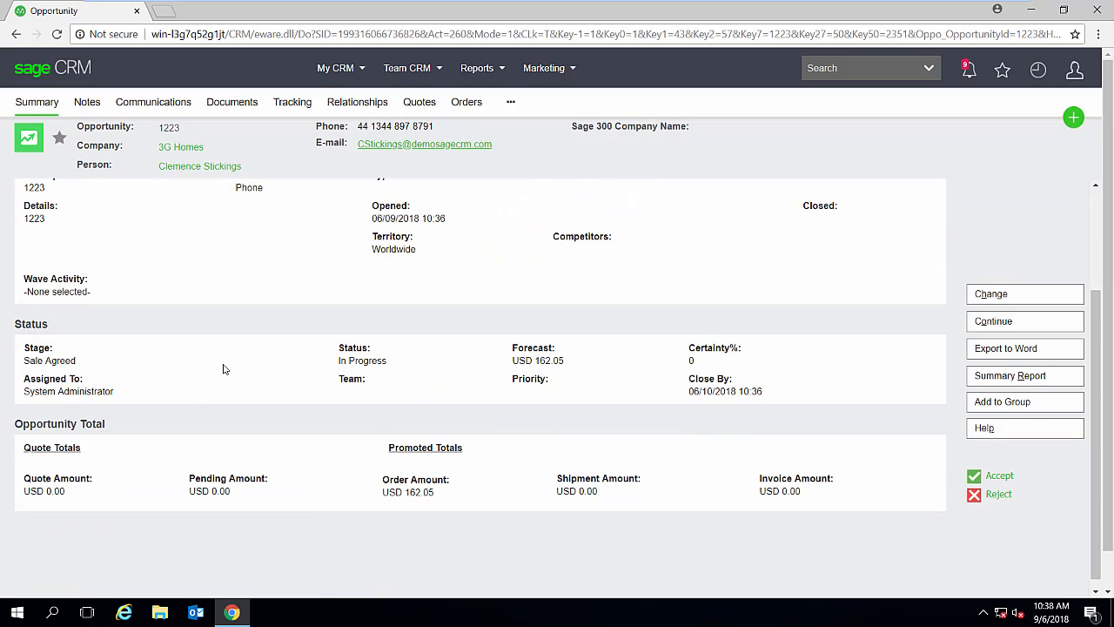
{"action": "scroll", "coordinate": [186, 400], "scroll_direction": "up", "scroll_amount": 2}
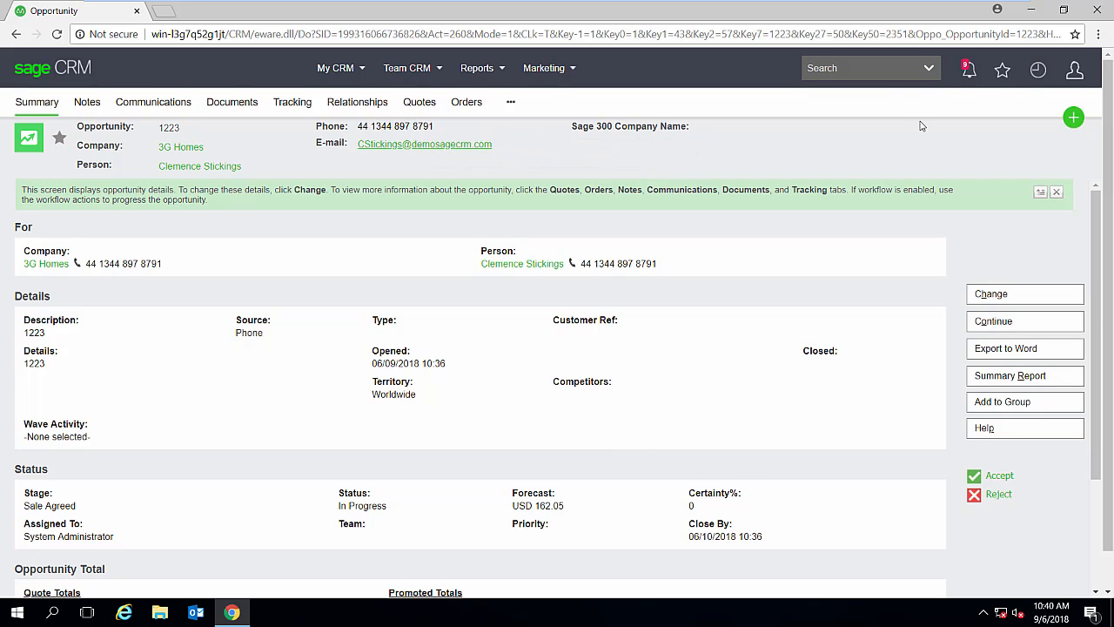
- Start a company search and find the company by its Sage 300 customer number
{"action": "left_click", "coordinate": [930, 68]}
{"action": "left_click", "coordinate": [874, 100]}
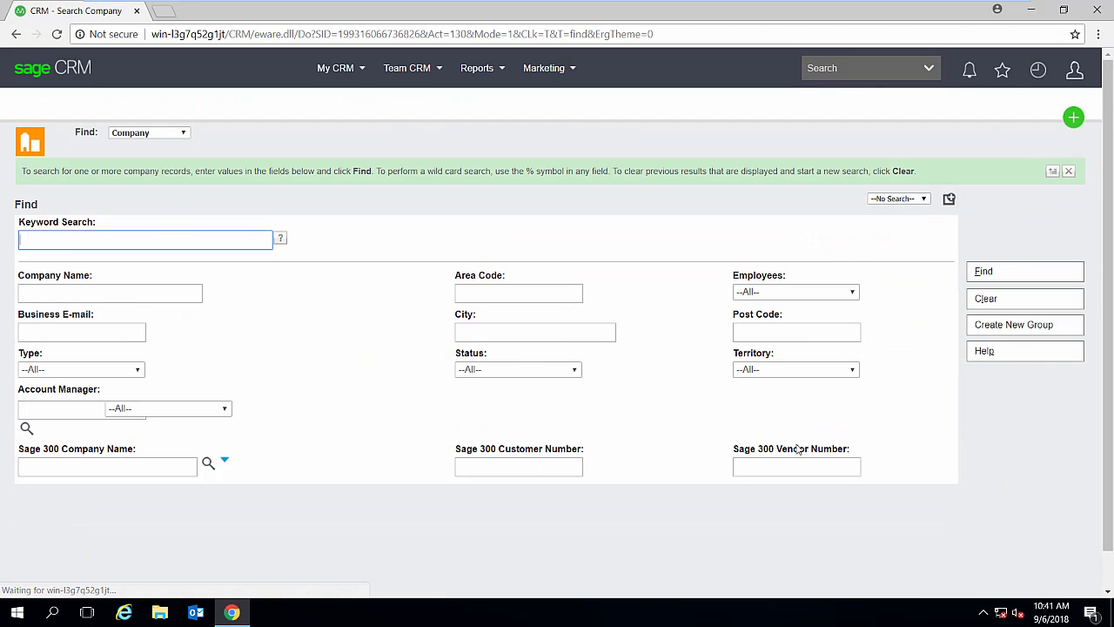
{"action": "left_click", "coordinate": [547, 471]}
{"action": "type", "text": "12"}
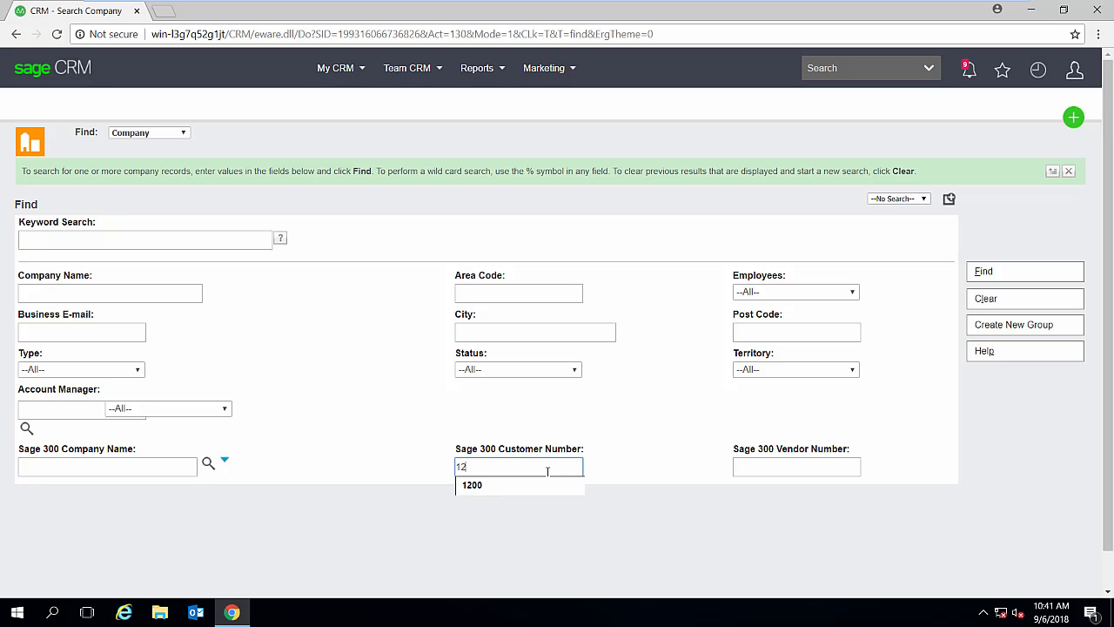
{"action": "type", "text": "00"}
{"action": "key", "text": "Return"}
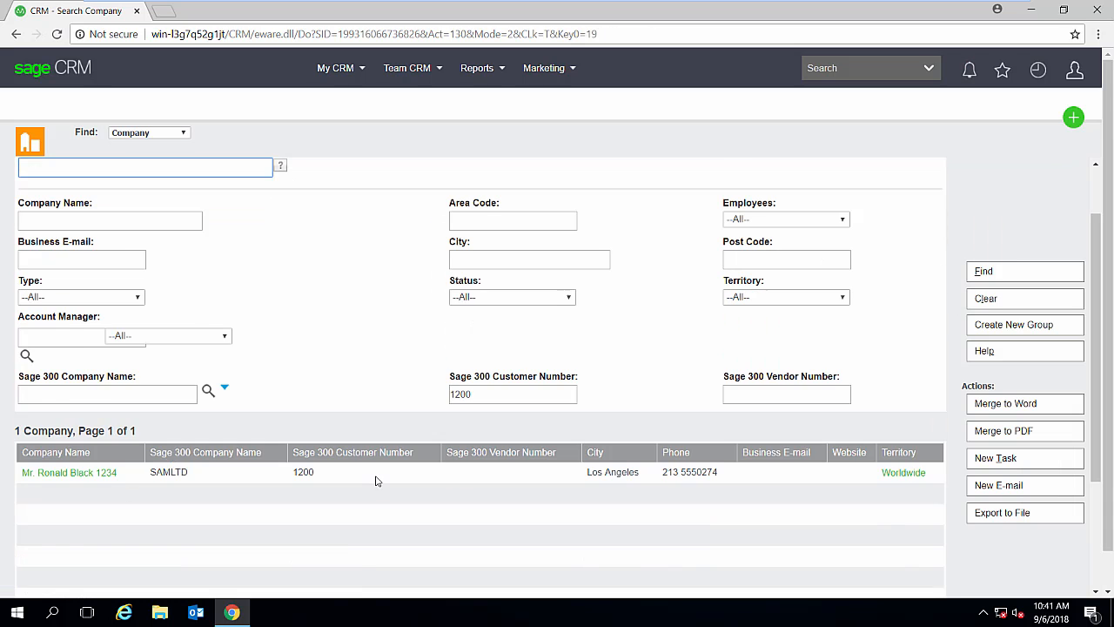
- Open the company found by the search and browse its I/C Item Inventory inquiry
{"action": "left_click", "coordinate": [87, 401]}
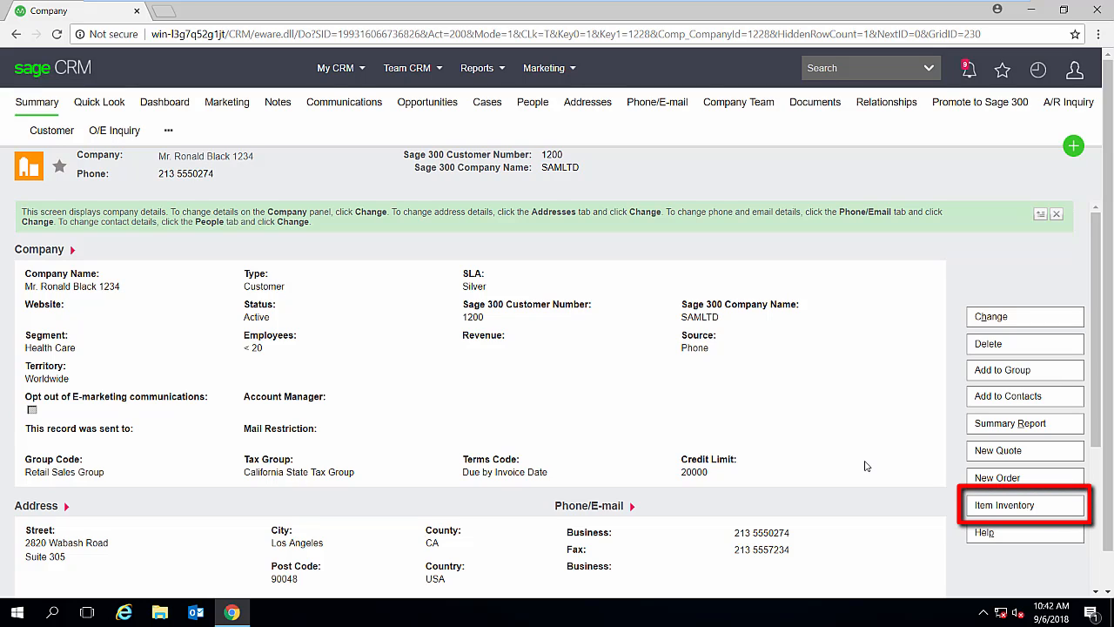
{"action": "left_click", "coordinate": [1014, 511]}
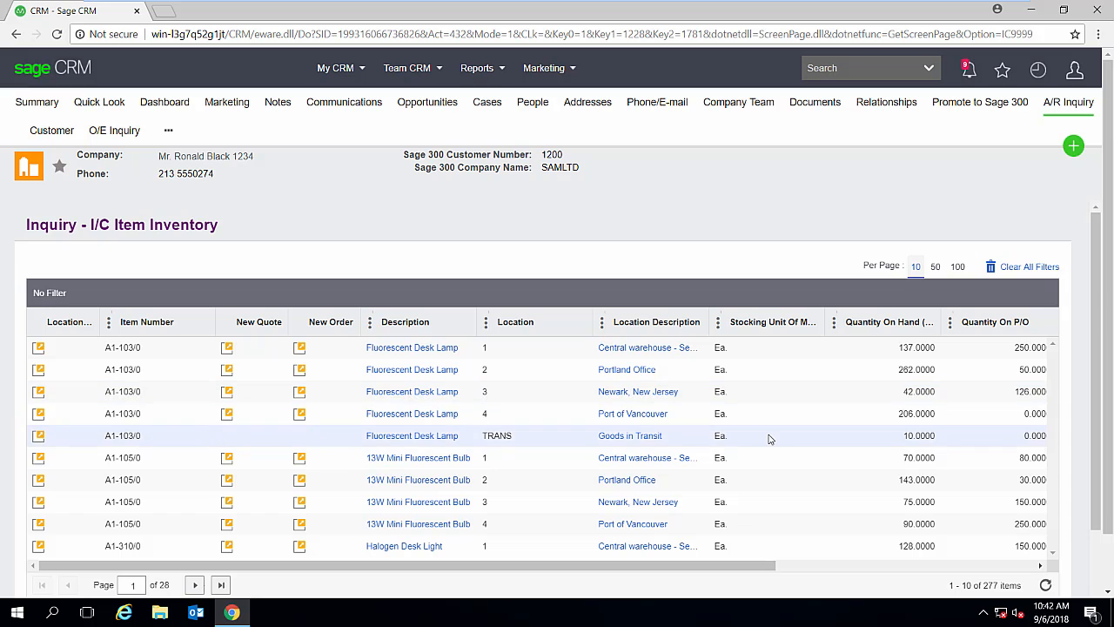
{"action": "scroll", "coordinate": [764, 437], "scroll_direction": "down", "scroll_amount": 2}
{"action": "scroll", "coordinate": [735, 435], "scroll_direction": "up", "scroll_amount": 1}
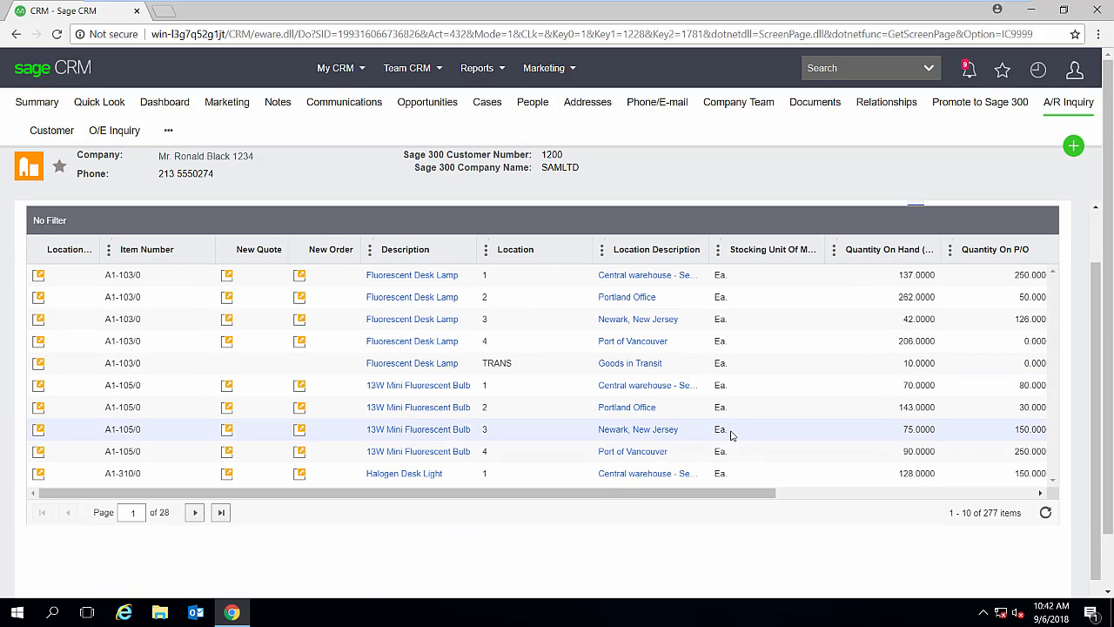
{"action": "left_click_drag", "start_coordinate": [629, 494], "coordinate": [547, 498]}
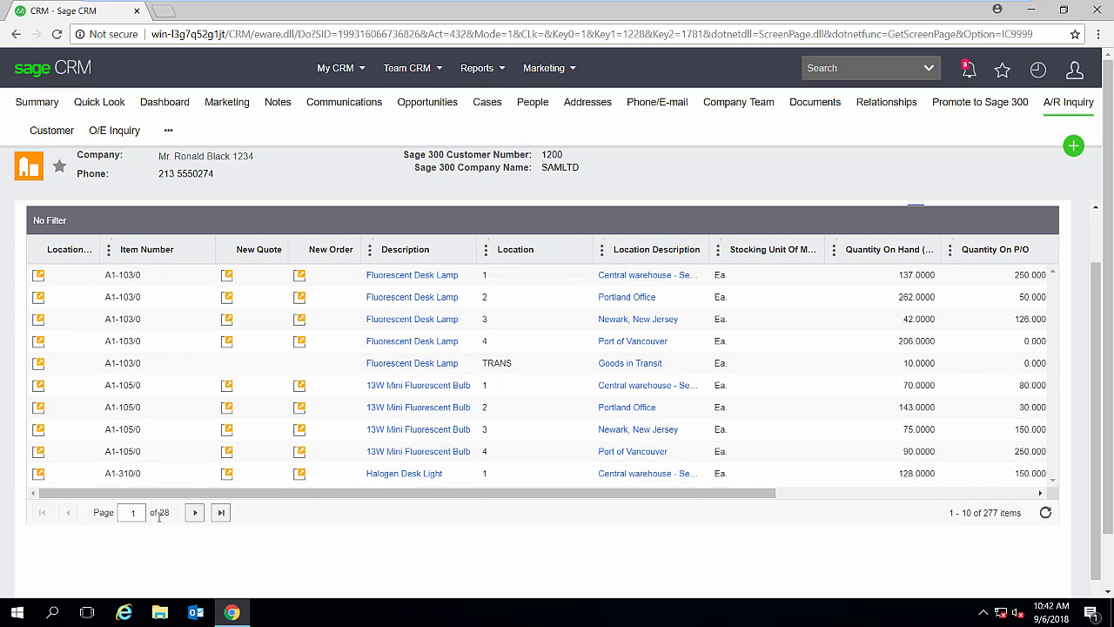
{"action": "scroll", "coordinate": [174, 525], "scroll_direction": "up", "scroll_amount": 1}
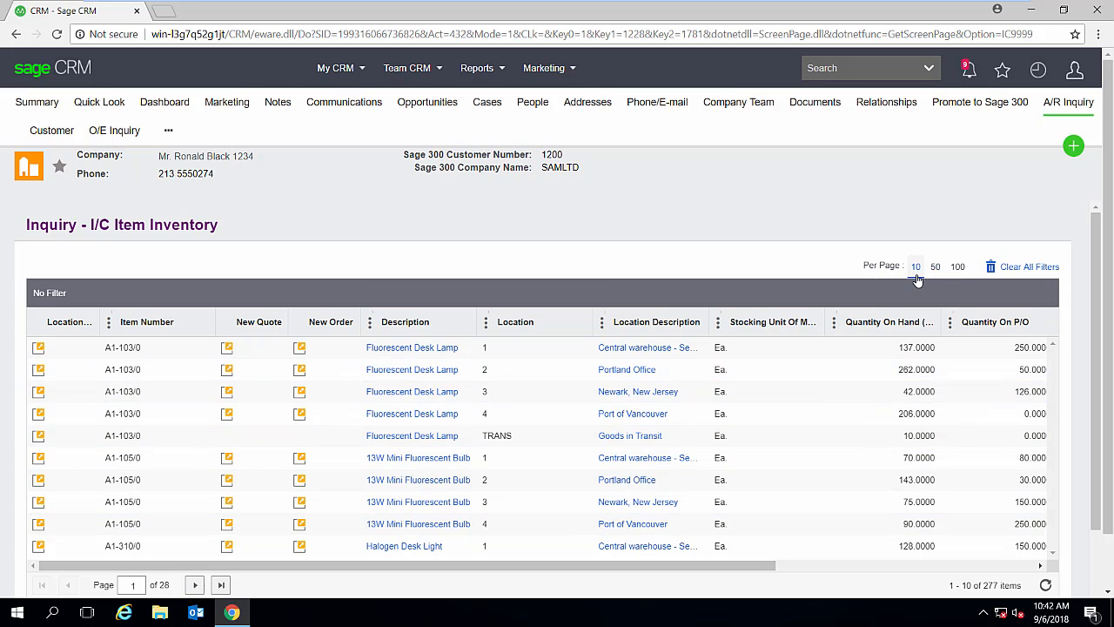
- Show 100 inventory items per page, browse the longer list, and set it back to 10 per page
{"action": "left_click", "coordinate": [965, 271]}
{"action": "scroll", "coordinate": [557, 446], "scroll_direction": "down", "scroll_amount": 8}
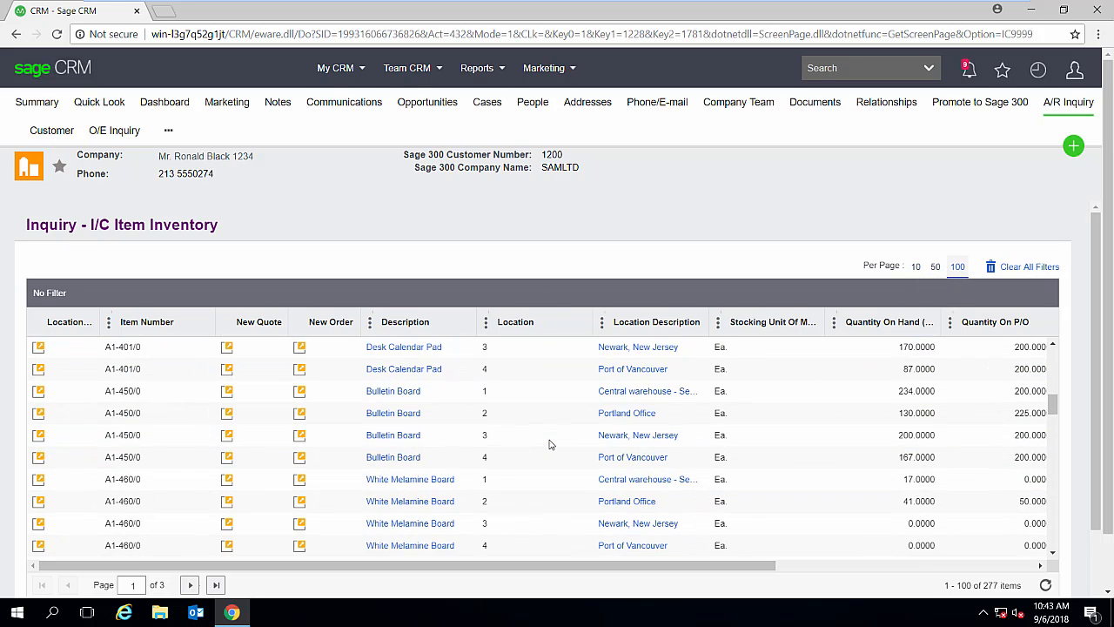
{"action": "scroll", "coordinate": [970, 443], "scroll_direction": "down", "scroll_amount": 6}
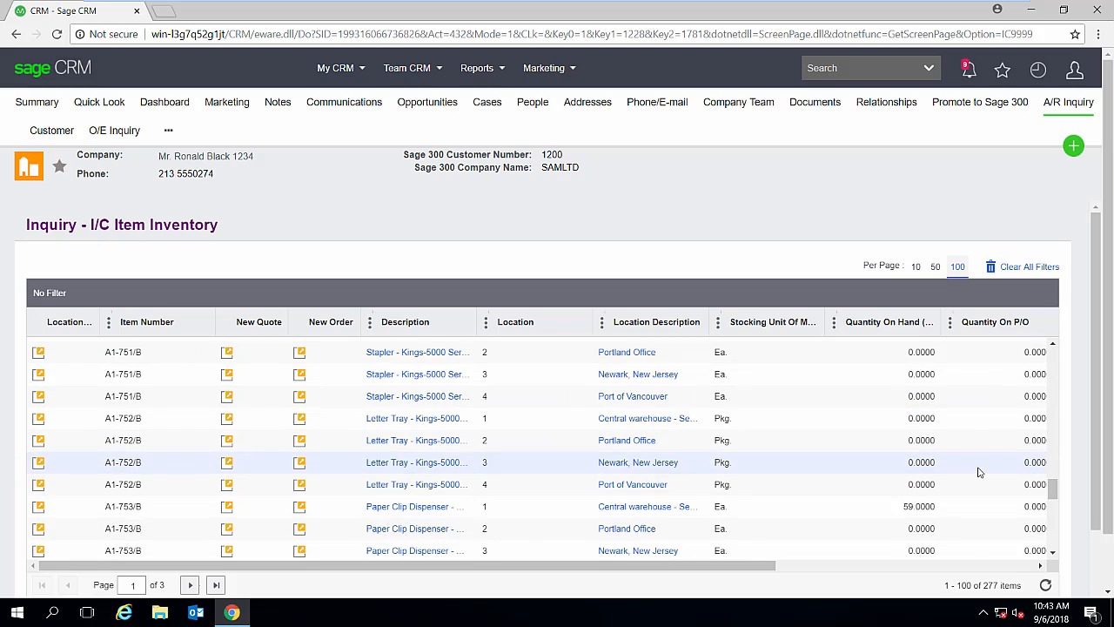
{"action": "scroll", "coordinate": [959, 468], "scroll_direction": "up", "scroll_amount": 6}
{"action": "scroll", "coordinate": [959, 467], "scroll_direction": "up", "scroll_amount": 4}
{"action": "left_click", "coordinate": [918, 267]}
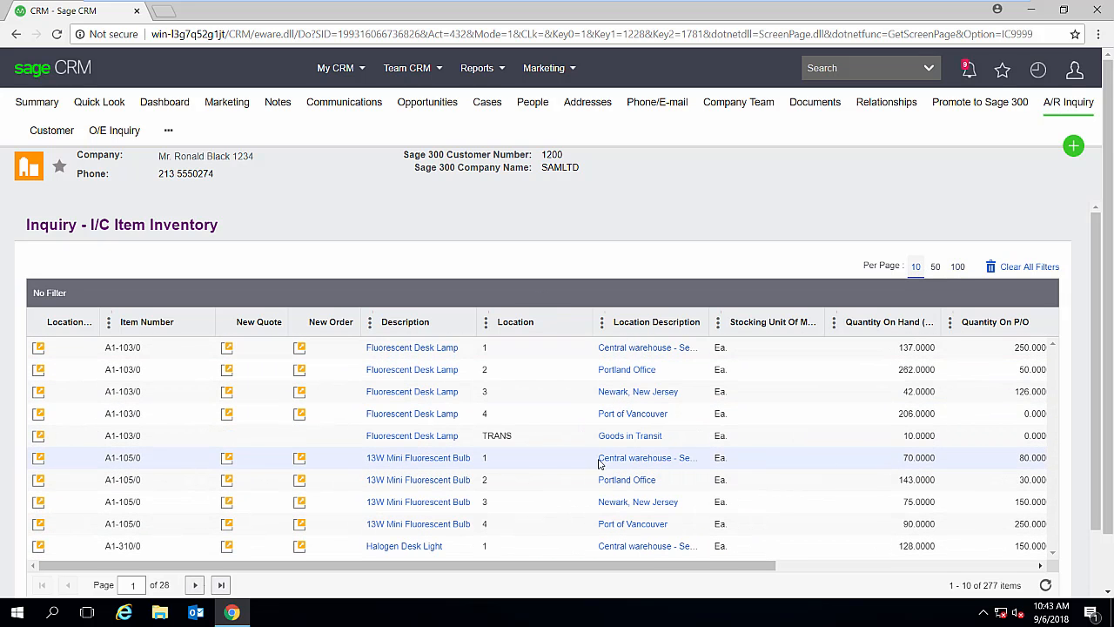
- Try sorting the inventory by item number and by description, and leave it sorted by location in ascending order
{"action": "left_click", "coordinate": [161, 323]}
{"action": "left_click", "coordinate": [159, 324]}
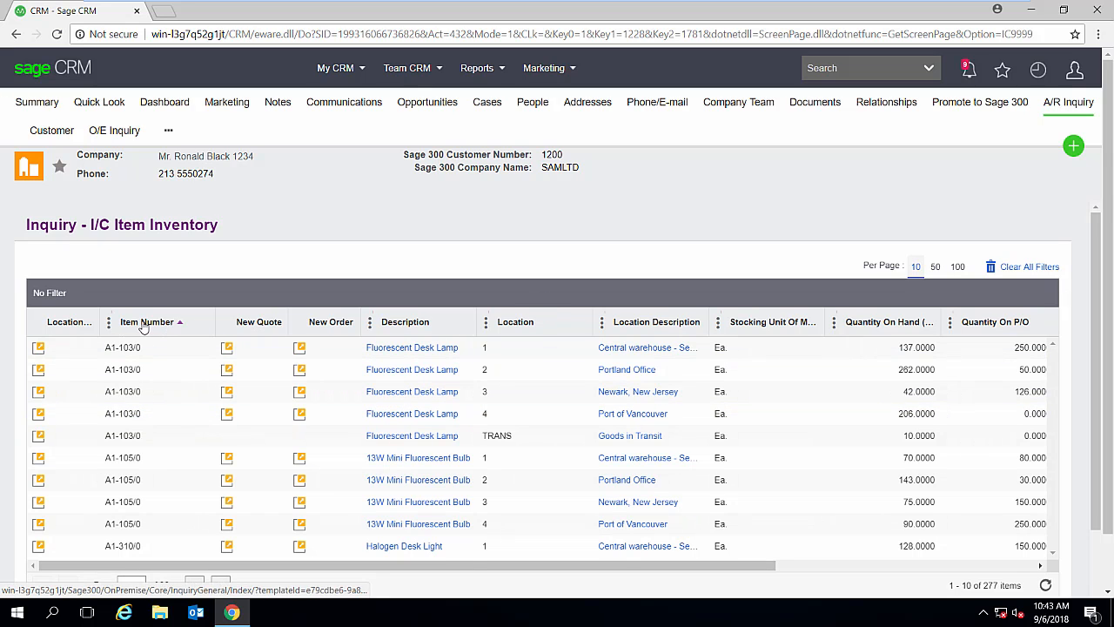
{"action": "left_click", "coordinate": [422, 329]}
{"action": "left_click", "coordinate": [421, 328]}
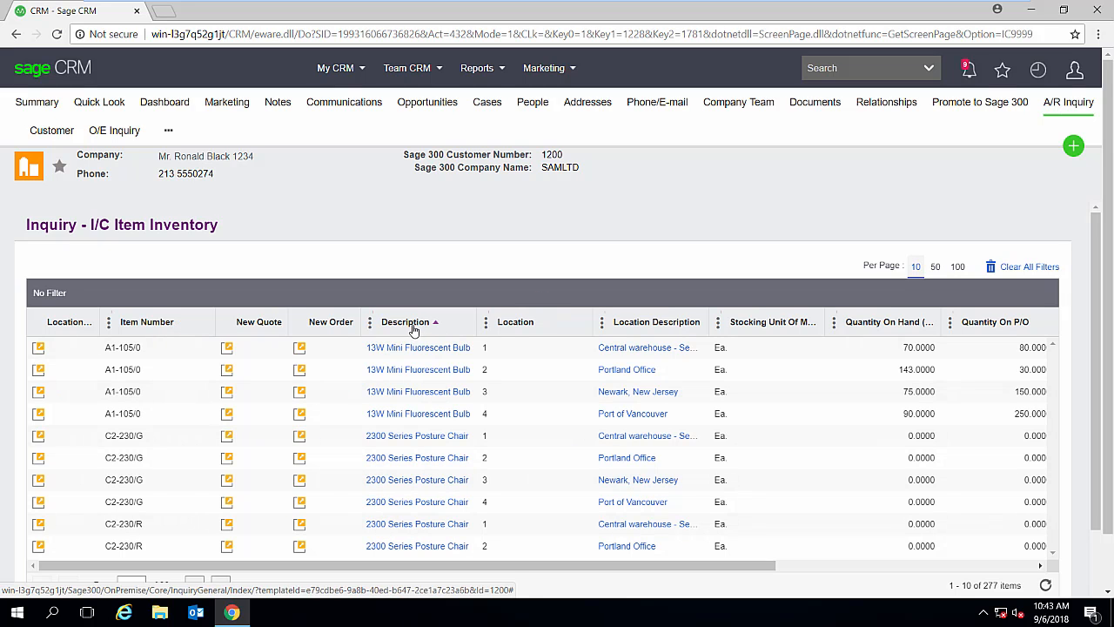
{"action": "left_click", "coordinate": [522, 328]}
{"action": "left_click", "coordinate": [527, 328]}
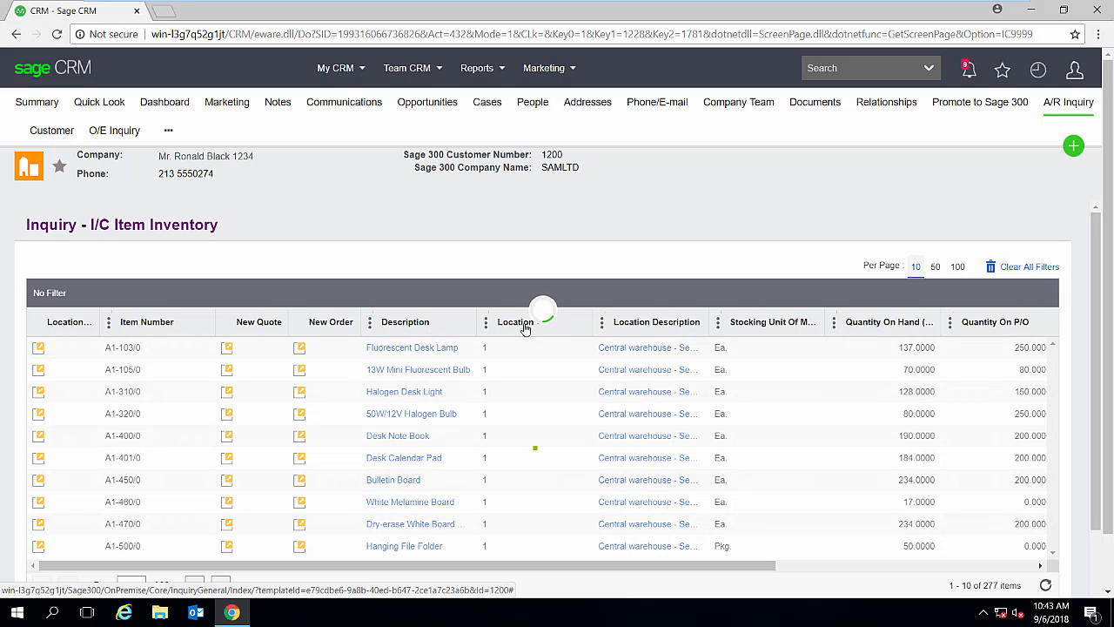
{"action": "left_click", "coordinate": [524, 328]}
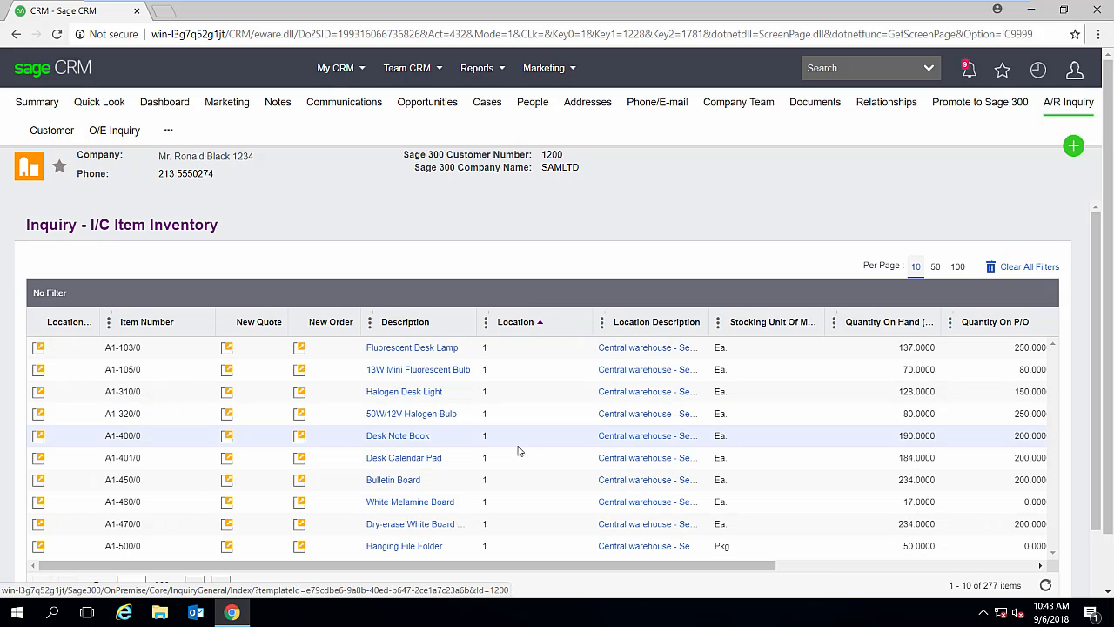
- Open the I/C Items details for the Fluorescent Desk Lamp, read through them and close the item
{"action": "left_click", "coordinate": [446, 349]}
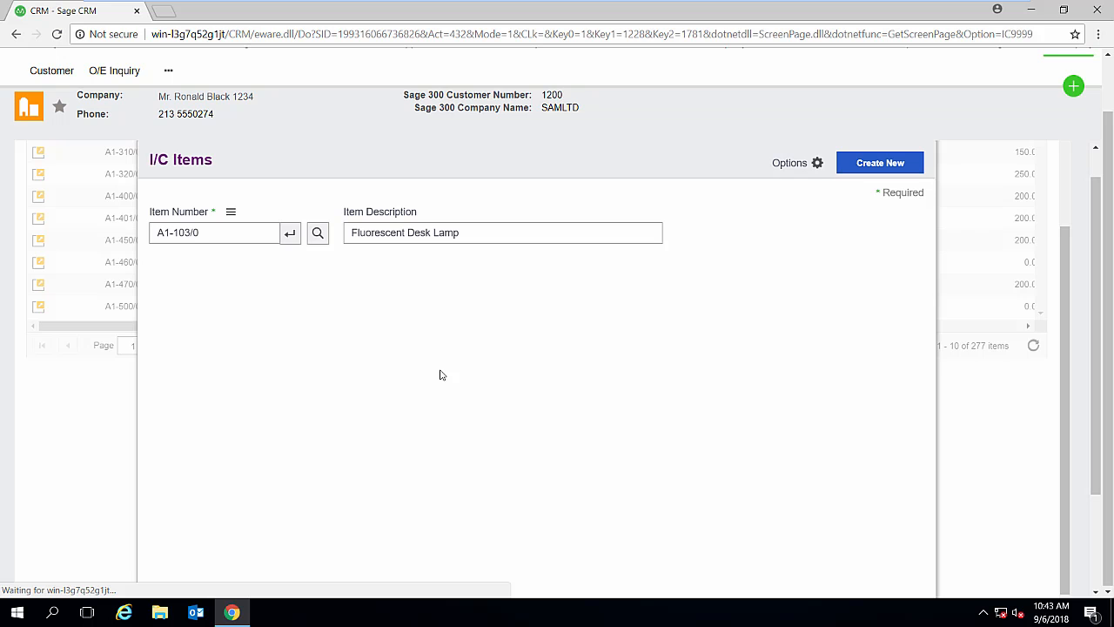
{"action": "left_click_drag", "start_coordinate": [927, 386], "coordinate": [935, 542]}
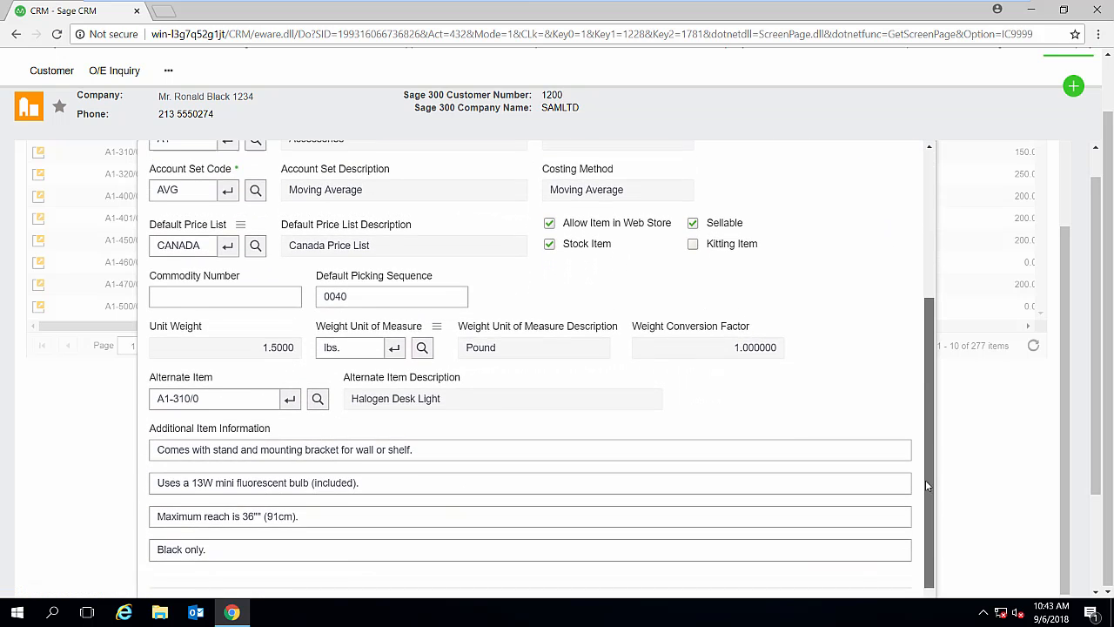
{"action": "scroll", "coordinate": [925, 479], "scroll_direction": "up", "scroll_amount": 5}
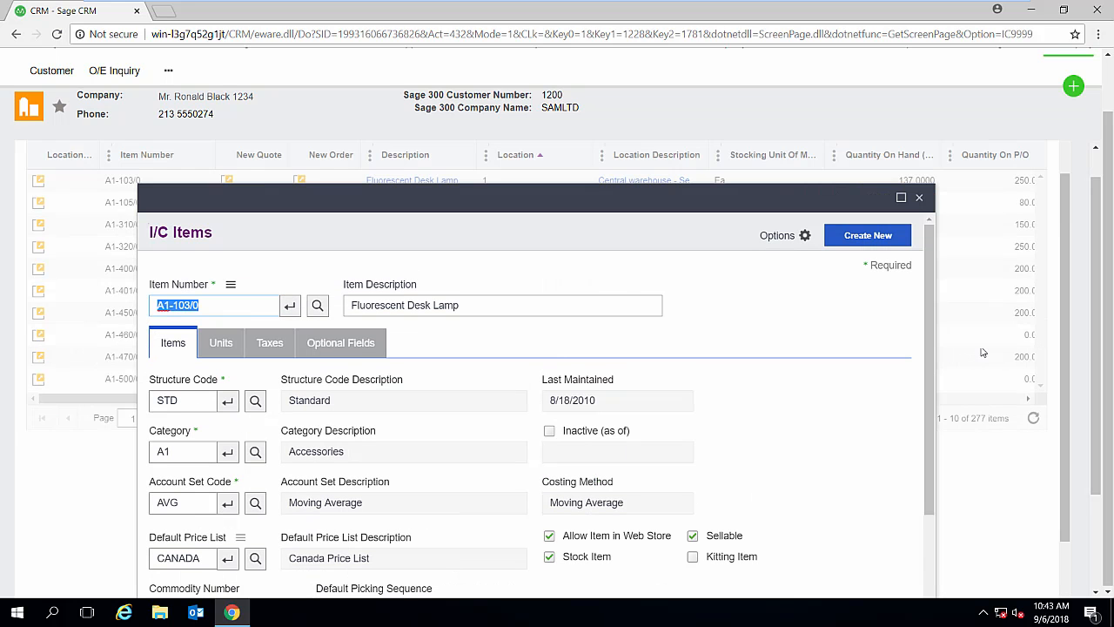
{"action": "left_click", "coordinate": [922, 199]}
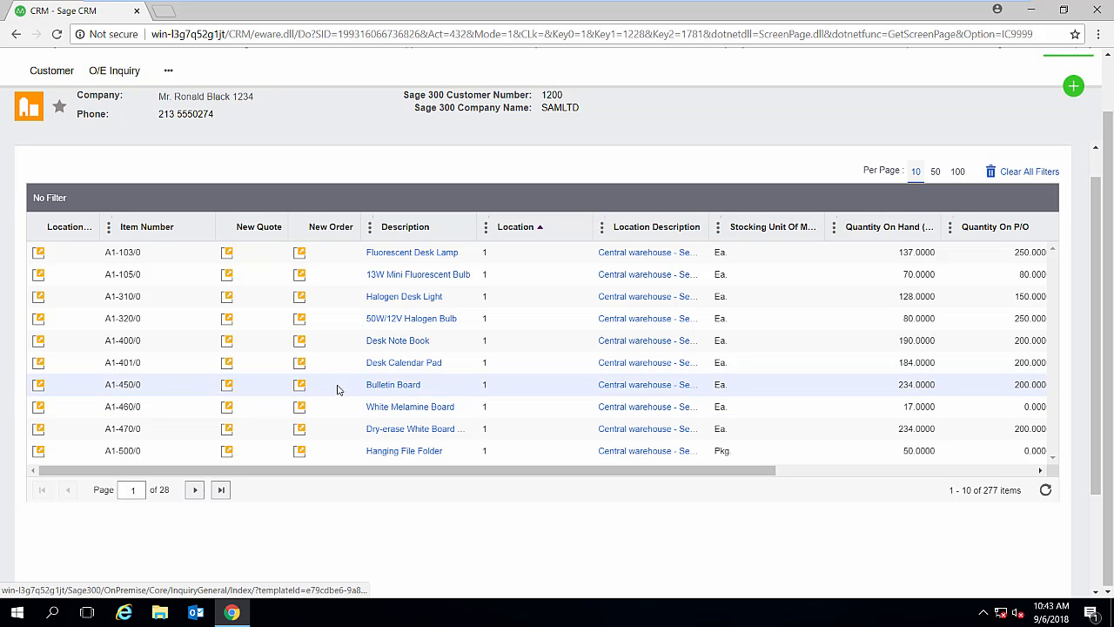
- Start a new order for the Bulletin Board, item A1-450/0 at location 1, with a quantity ordered of 5
{"action": "left_click", "coordinate": [301, 387]}
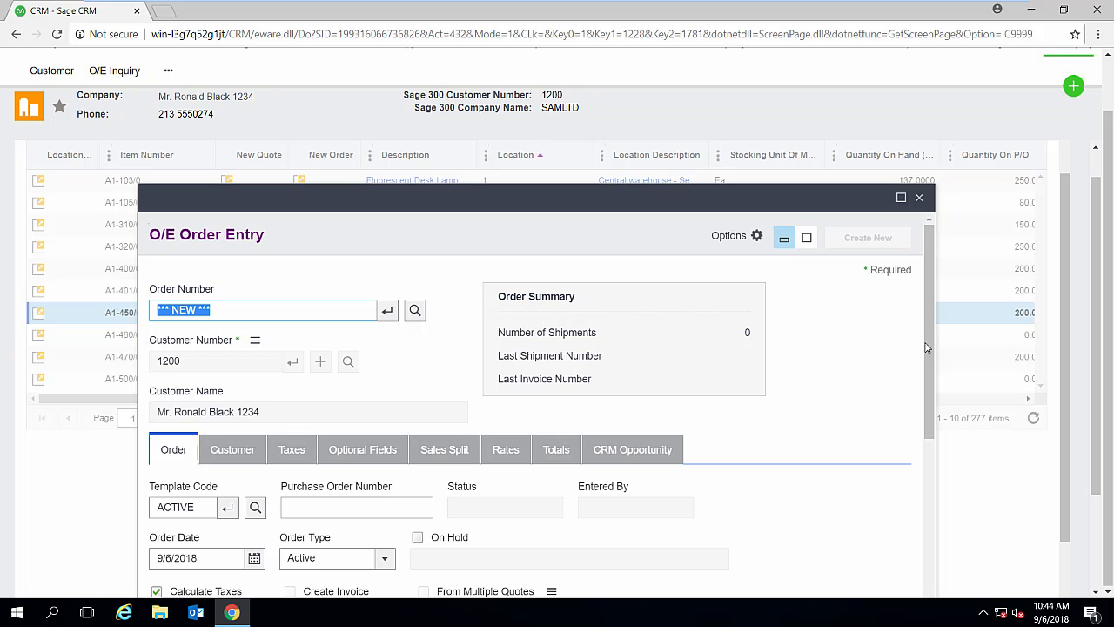
{"action": "scroll", "coordinate": [809, 402], "scroll_direction": "down", "scroll_amount": 5}
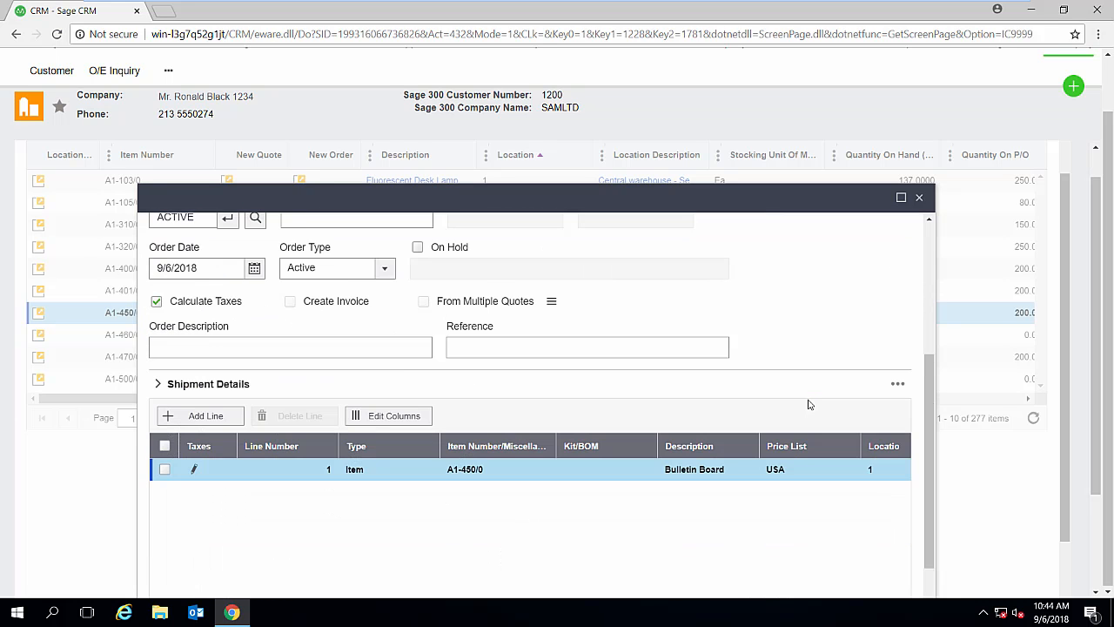
{"action": "scroll", "coordinate": [809, 402], "scroll_direction": "down", "scroll_amount": 1}
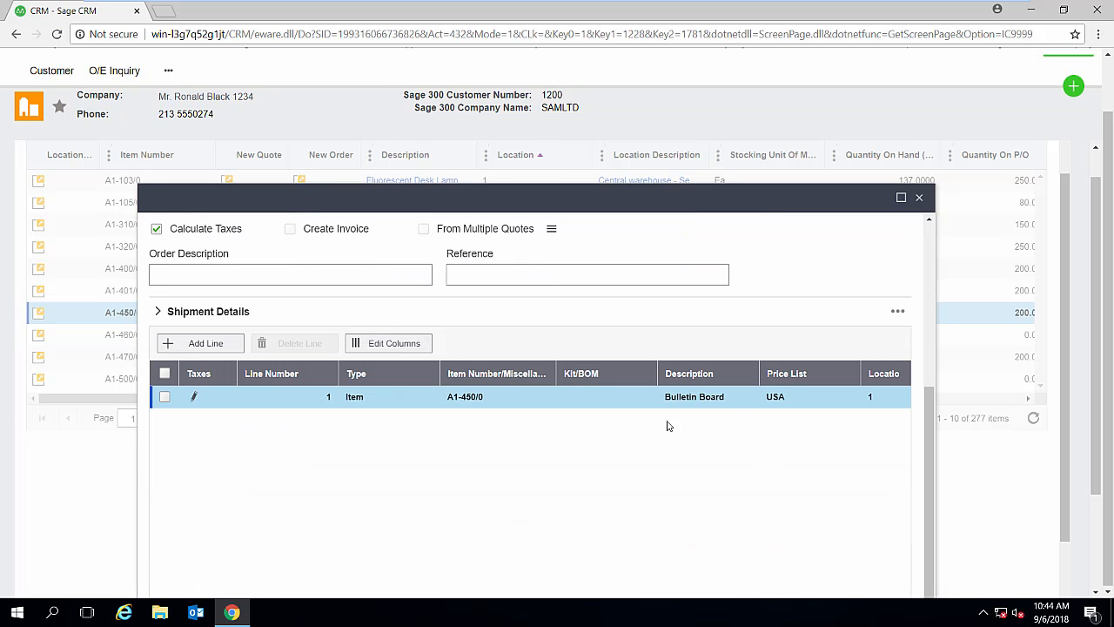
{"action": "scroll", "coordinate": [632, 435], "scroll_direction": "down", "scroll_amount": 1}
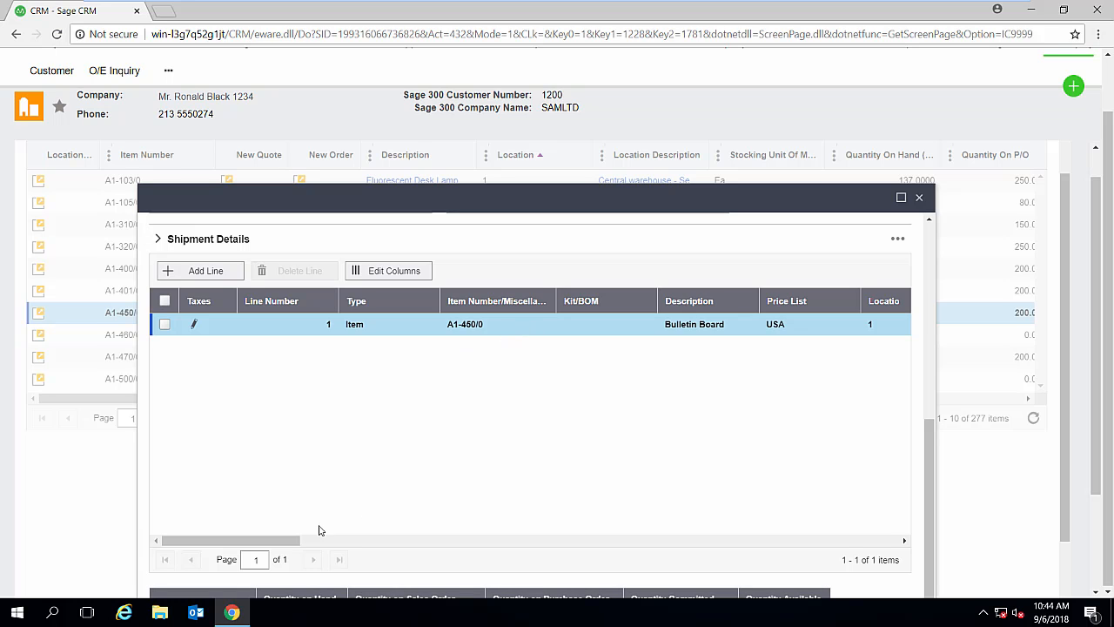
{"action": "left_click_drag", "start_coordinate": [287, 540], "coordinate": [367, 548]}
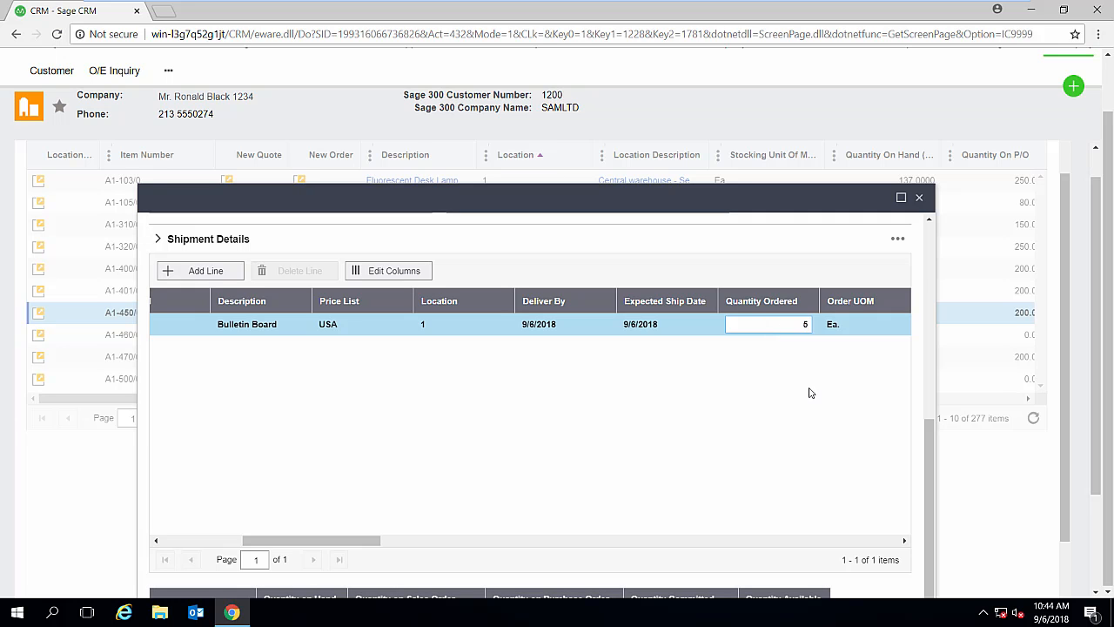
{"action": "left_click", "coordinate": [522, 317]}
{"action": "left_click_drag", "start_coordinate": [927, 440], "coordinate": [931, 250]}
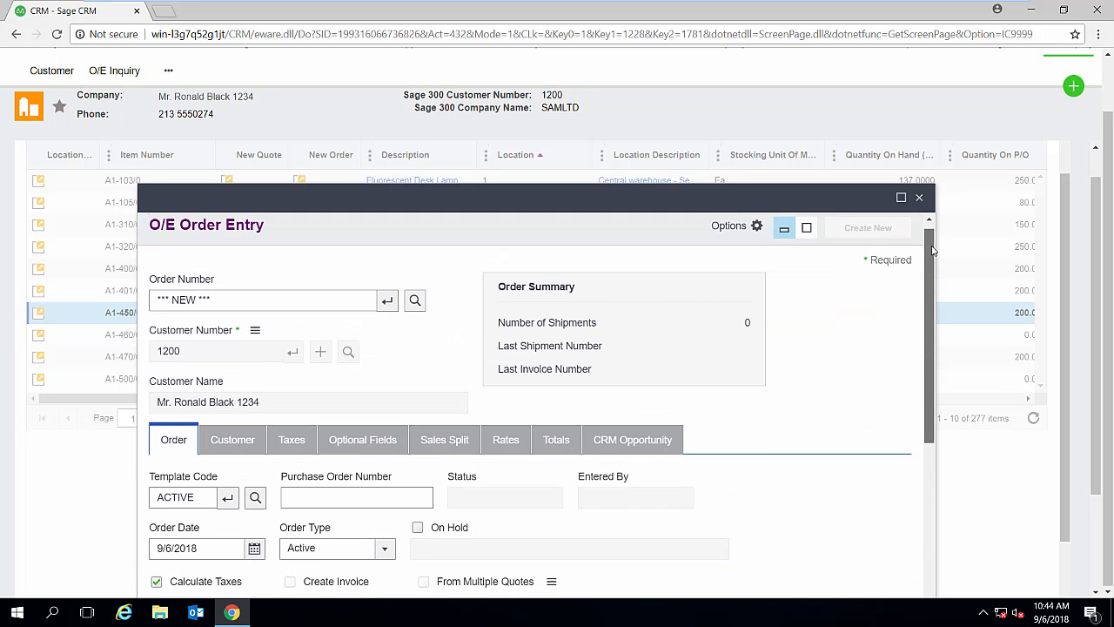
- Check the new order's customer details, its linked CRM opportunity and its confirmation email settings
{"action": "scroll", "coordinate": [931, 251], "scroll_direction": "down", "scroll_amount": 1}
{"action": "left_click", "coordinate": [244, 388]}
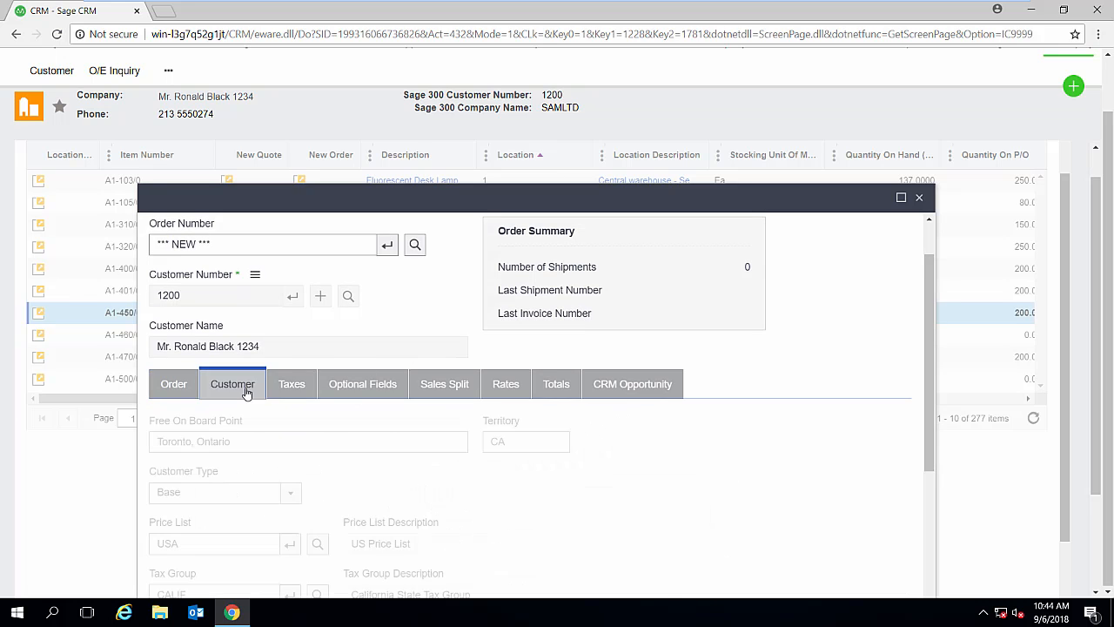
{"action": "scroll", "coordinate": [360, 432], "scroll_direction": "down", "scroll_amount": 3}
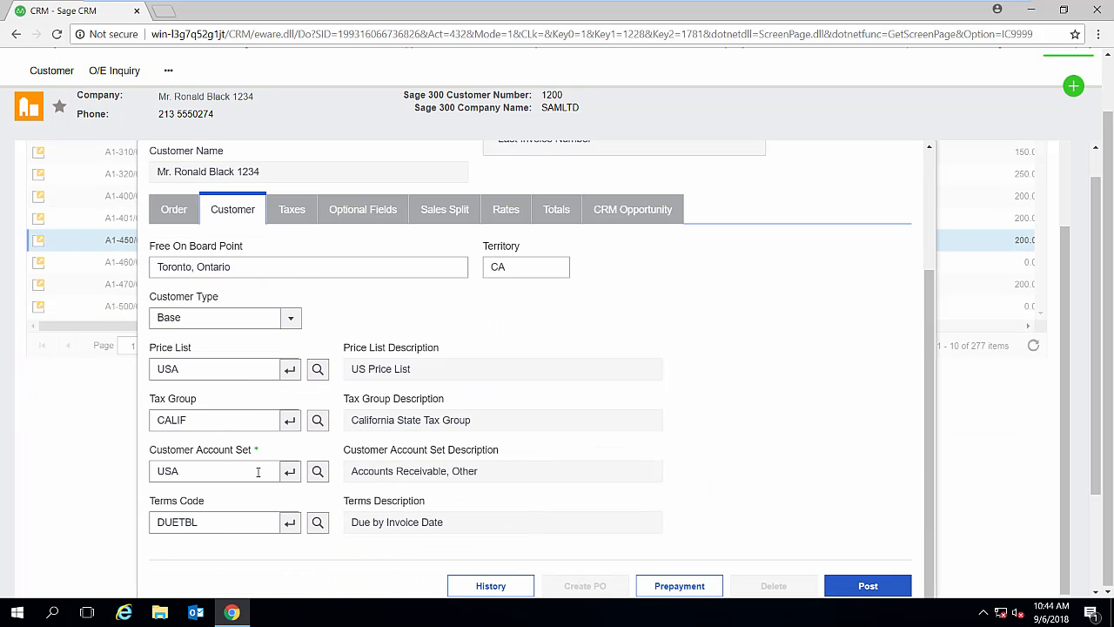
{"action": "scroll", "coordinate": [383, 463], "scroll_direction": "up", "scroll_amount": 3}
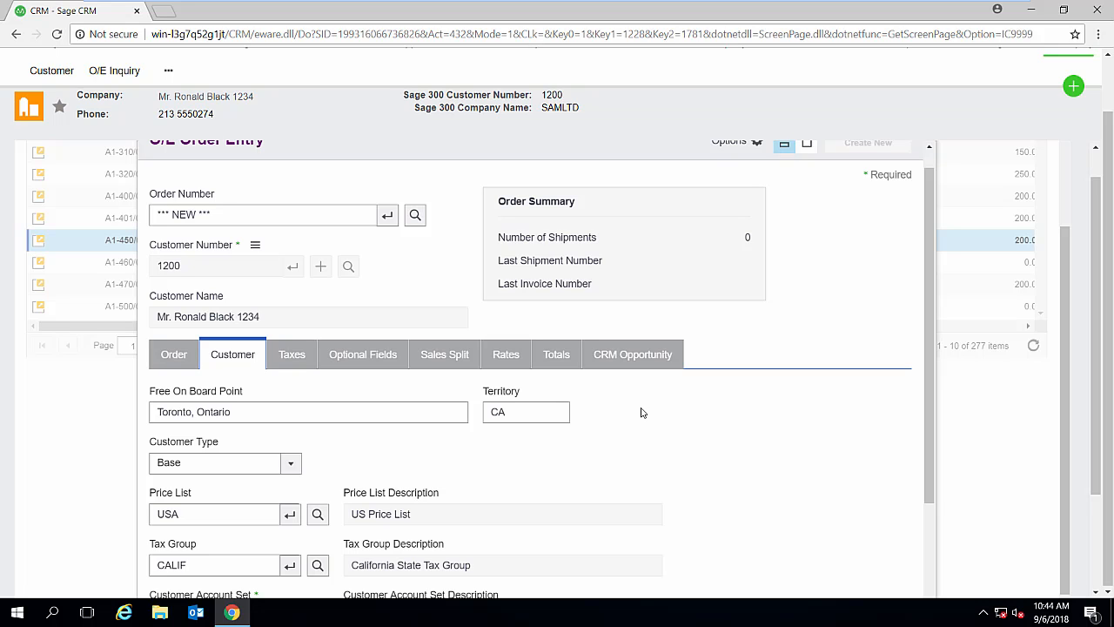
{"action": "left_click", "coordinate": [640, 360]}
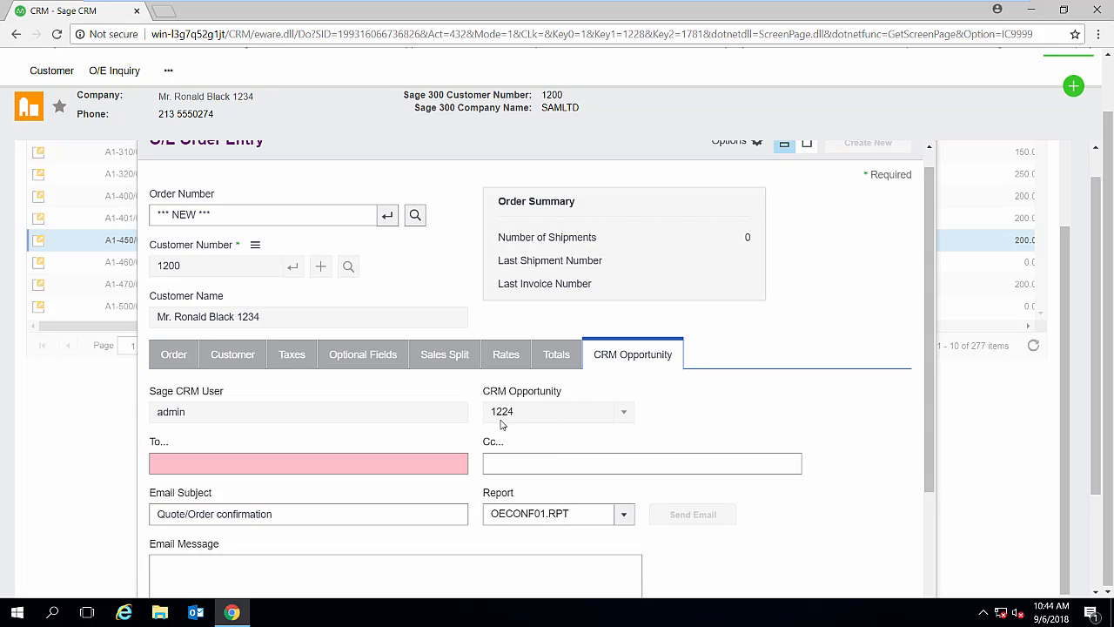
{"action": "scroll", "coordinate": [579, 425], "scroll_direction": "down", "scroll_amount": 1}
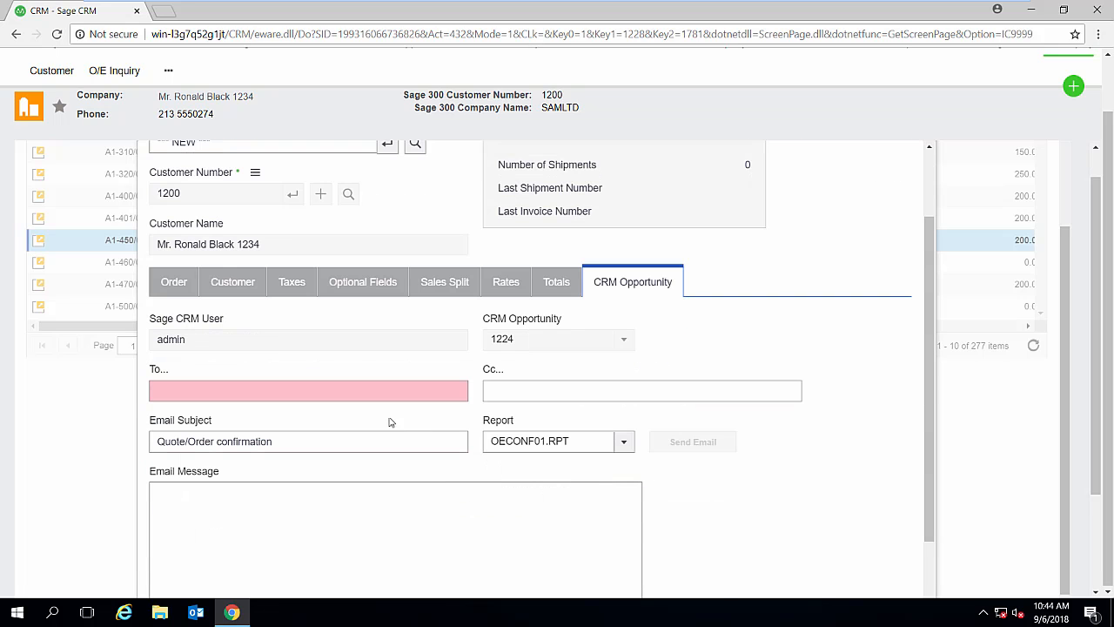
{"action": "scroll", "coordinate": [387, 416], "scroll_direction": "down", "scroll_amount": 1}
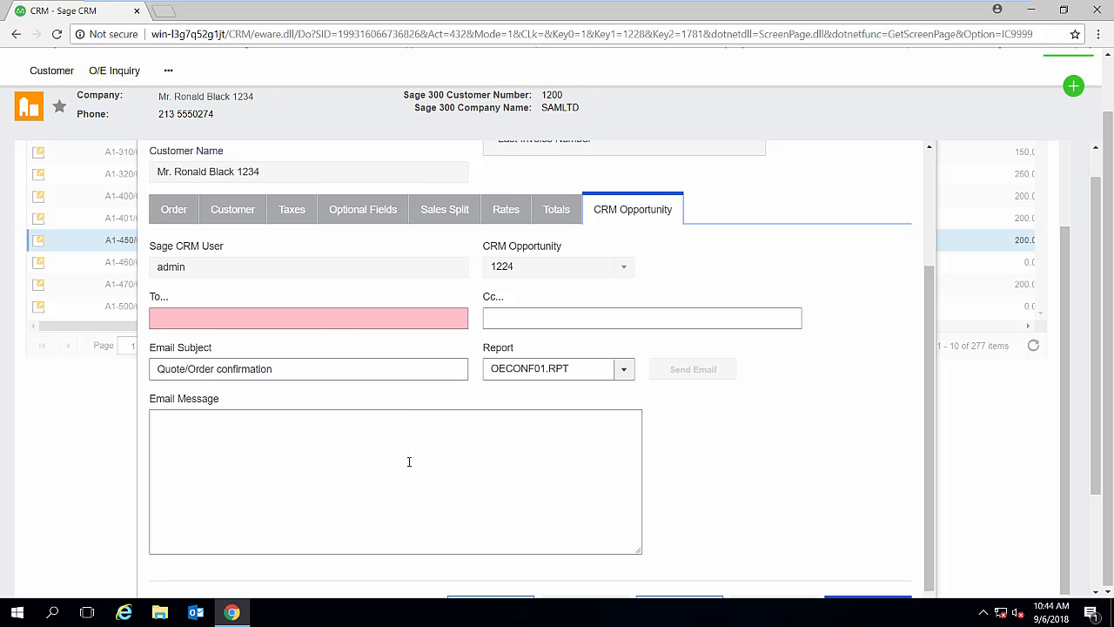
- Review the Bulletin Board order line and post the order, proceeding to its order confirmation
{"action": "left_click", "coordinate": [173, 209]}
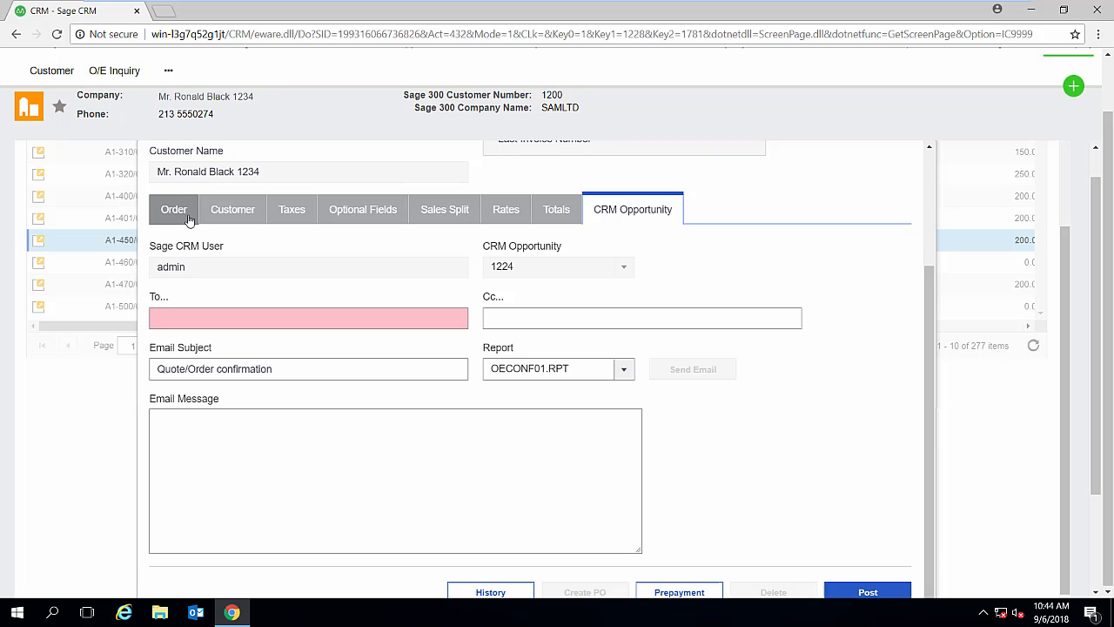
{"action": "scroll", "coordinate": [638, 388], "scroll_direction": "down", "scroll_amount": 3}
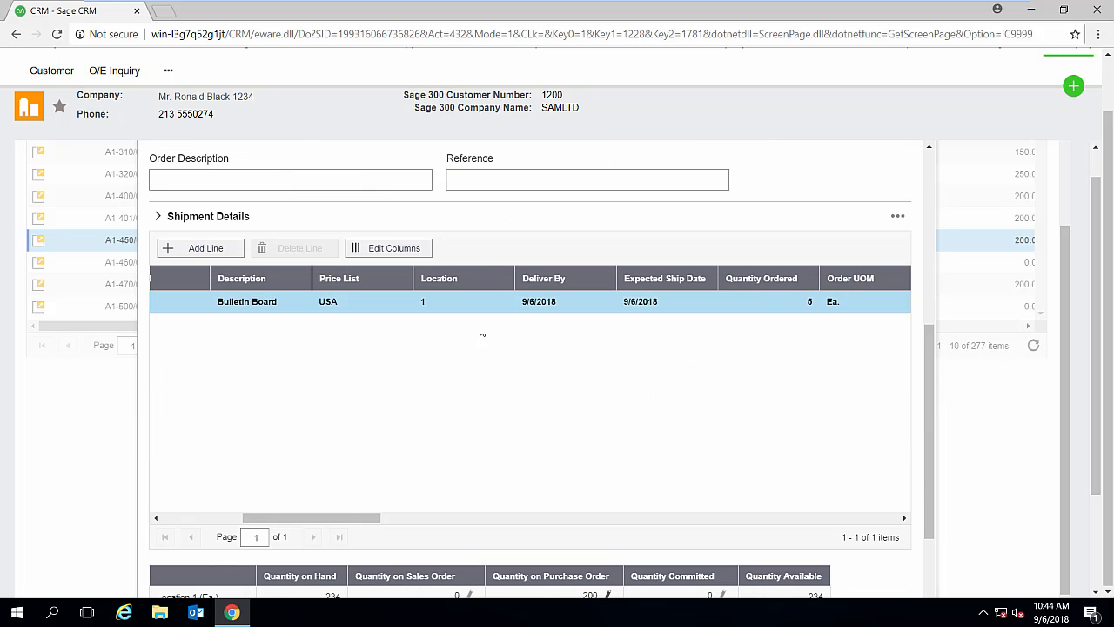
{"action": "scroll", "coordinate": [737, 455], "scroll_direction": "down", "scroll_amount": 1}
{"action": "scroll", "coordinate": [727, 452], "scroll_direction": "down", "scroll_amount": 1}
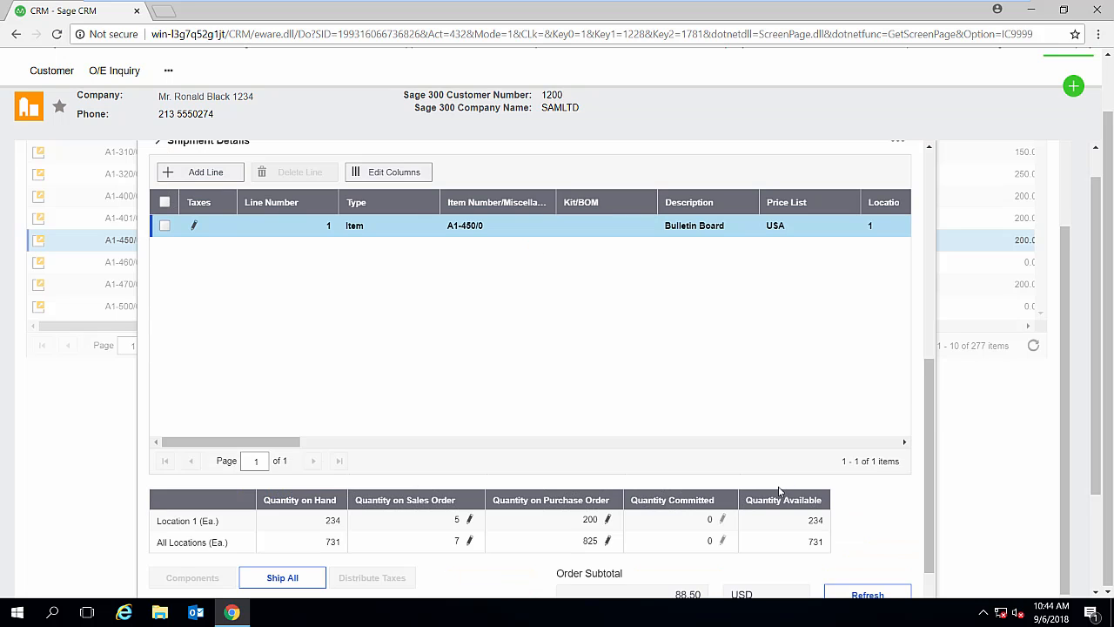
{"action": "left_click", "coordinate": [667, 515]}
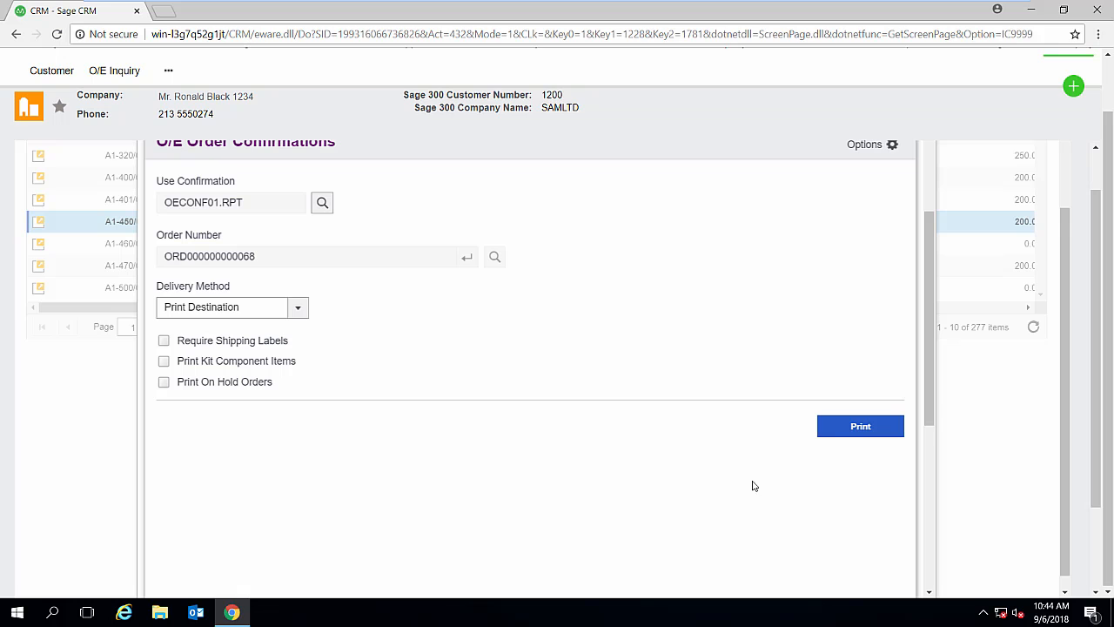
- Print the order confirmation with OECONF01.RPT, close the printed report, and close the confirmation and order entry
{"action": "left_click", "coordinate": [851, 434]}
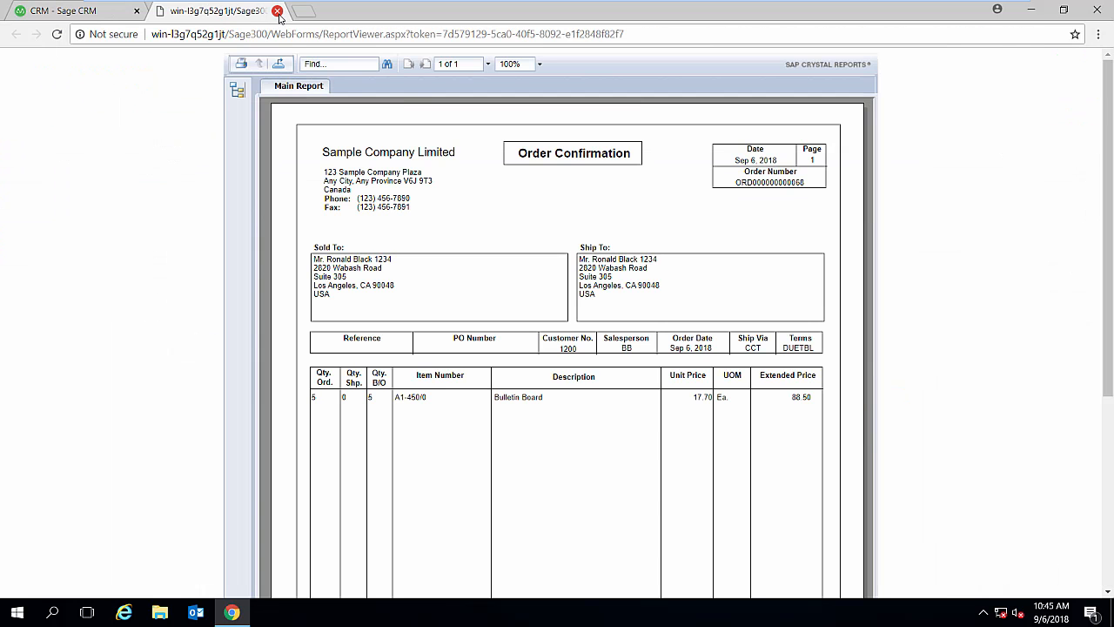
{"action": "left_click", "coordinate": [277, 12]}
{"action": "scroll", "coordinate": [777, 486], "scroll_direction": "up", "scroll_amount": 2}
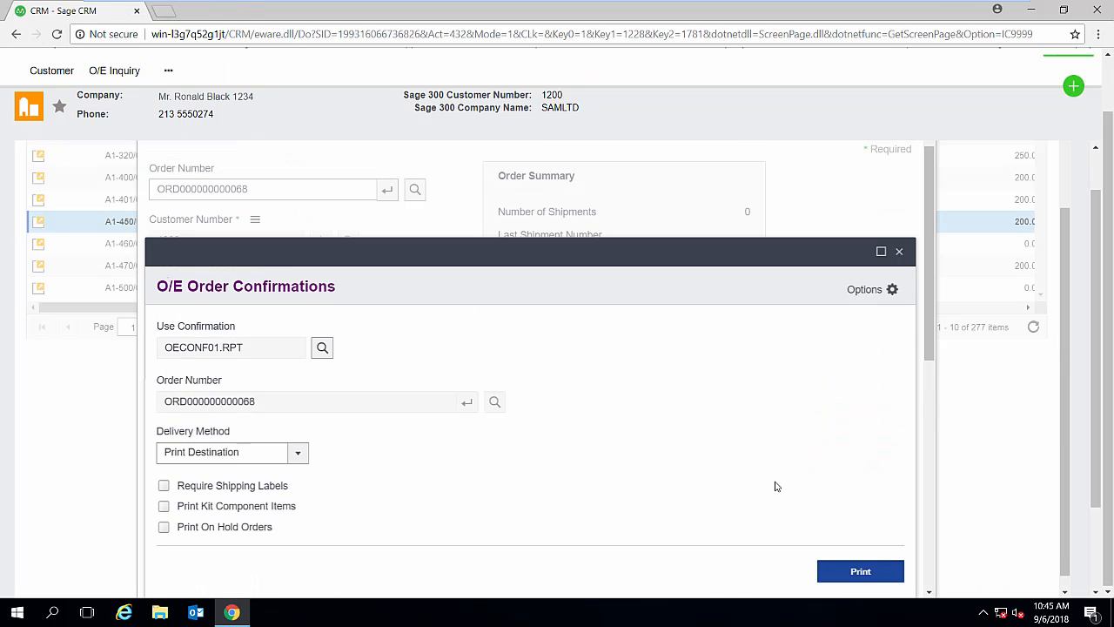
{"action": "scroll", "coordinate": [777, 487], "scroll_direction": "up", "scroll_amount": 3}
{"action": "left_click", "coordinate": [903, 353]}
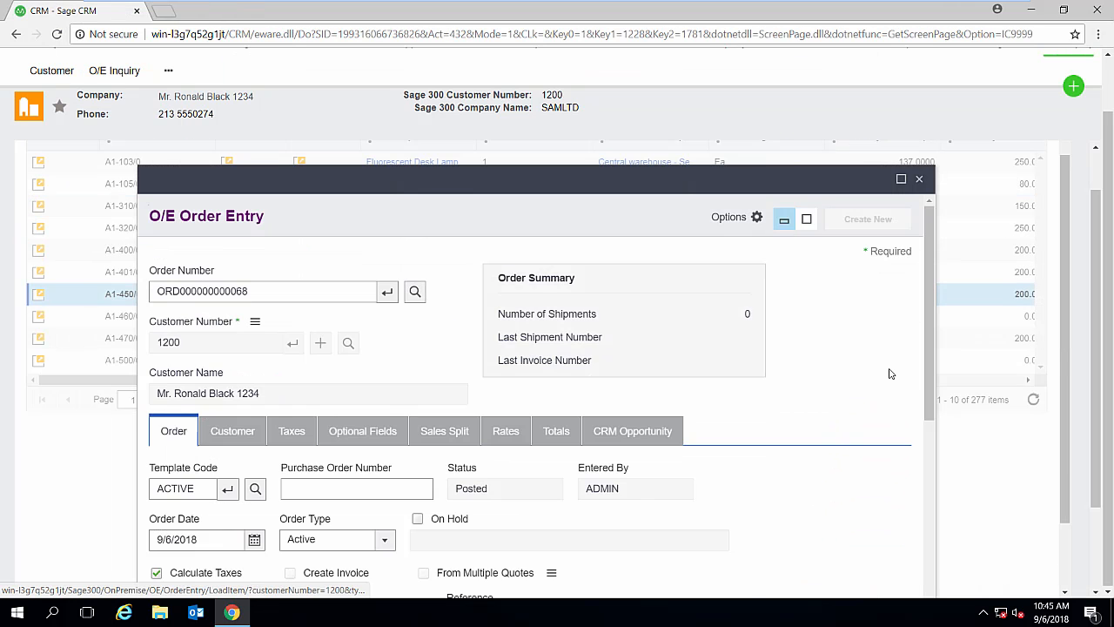
{"action": "left_click", "coordinate": [919, 249]}
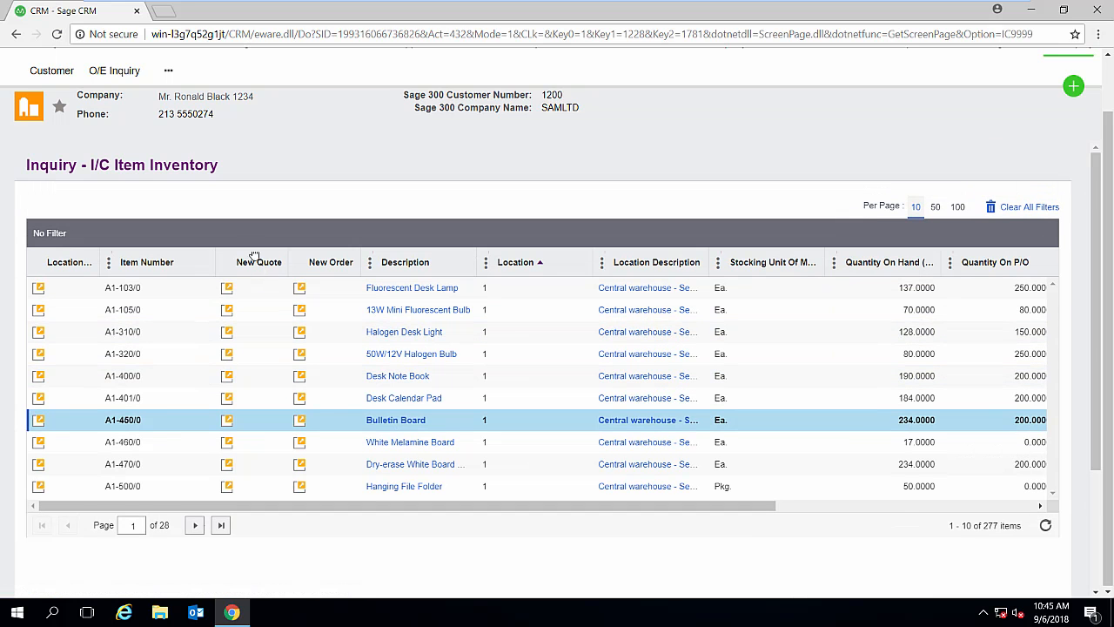
- Return to the company summary, check the company's in-progress opportunities, and open its O/E Inquiry menu
{"action": "left_click", "coordinate": [199, 99]}
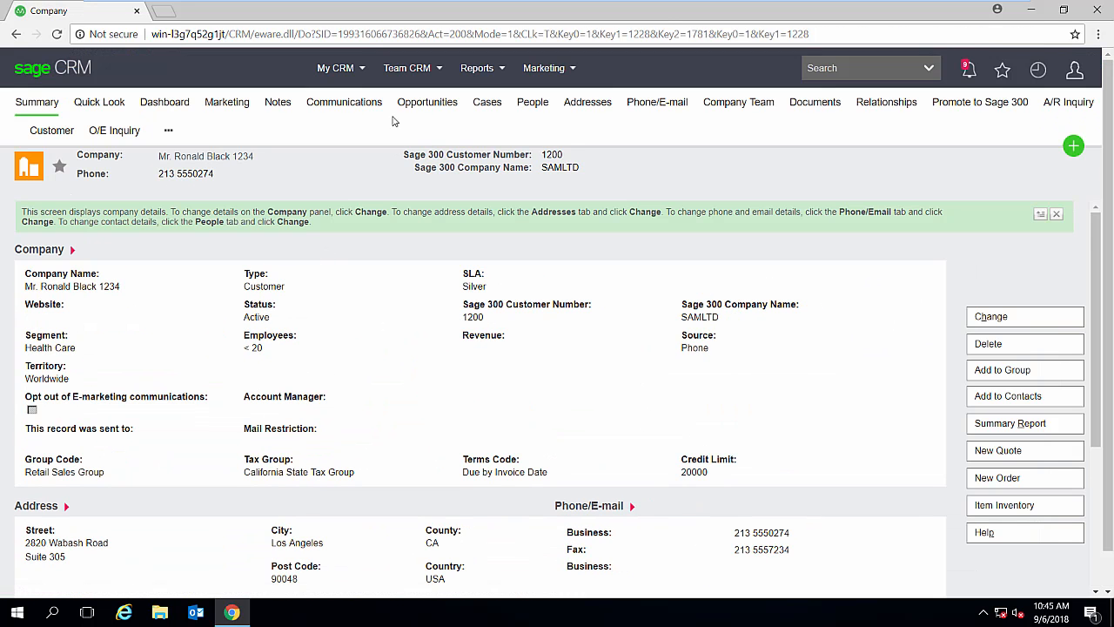
{"action": "left_click", "coordinate": [412, 109]}
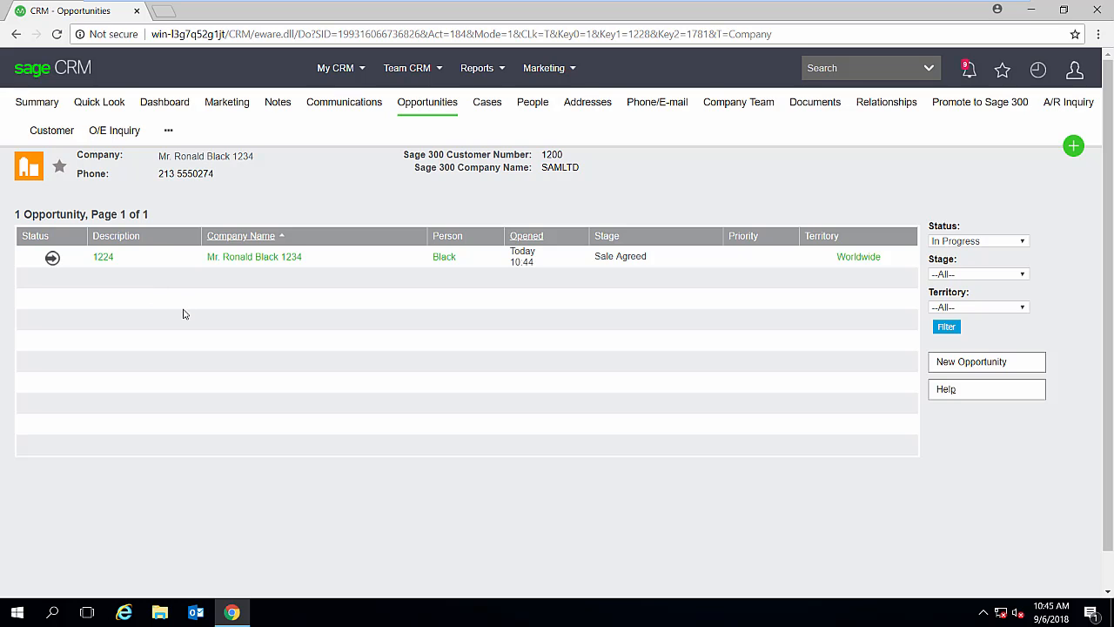
{"action": "left_click", "coordinate": [102, 138]}
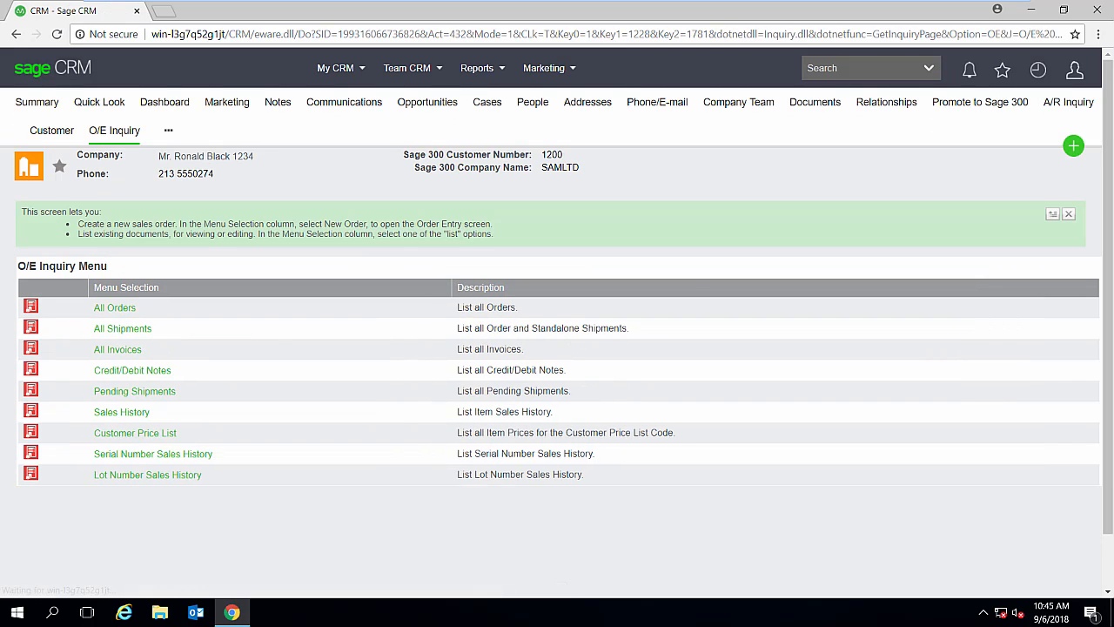